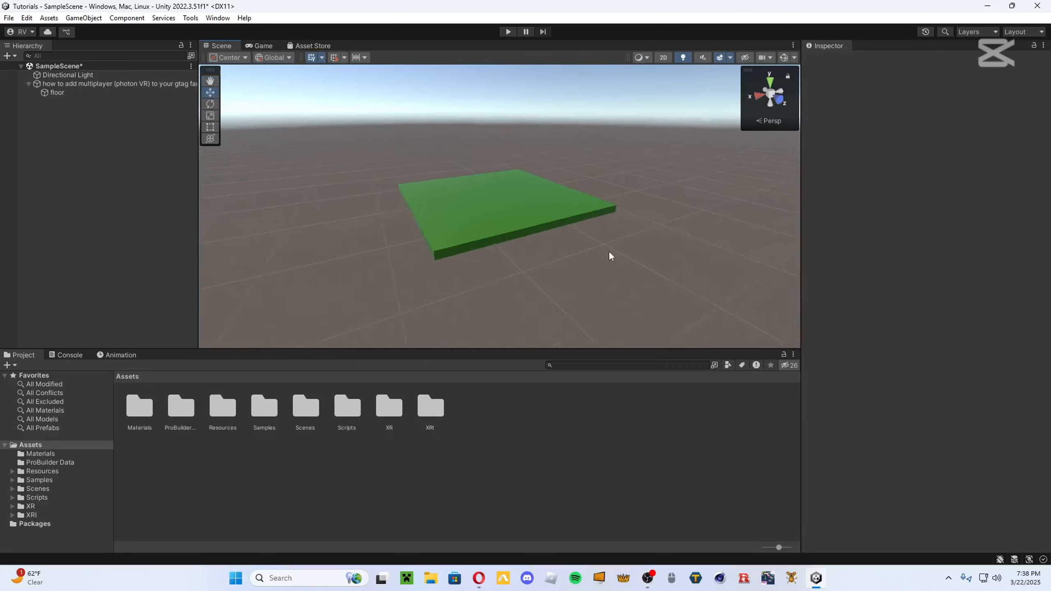
pyautogui.moveTo(489, 307); pyautogui.dragTo(493, 134, button='right')
pyautogui.press('w')
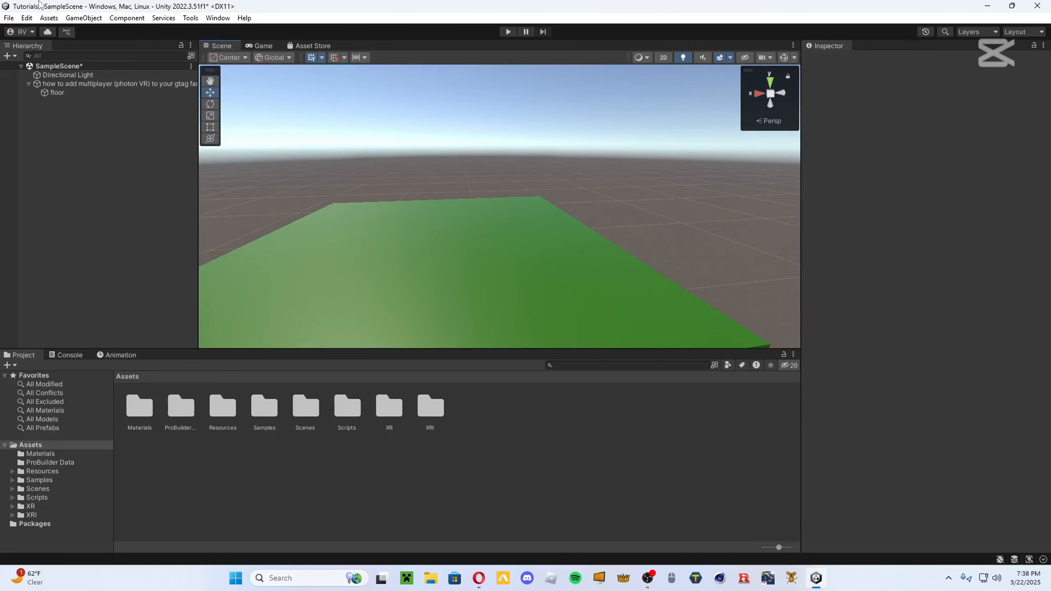
pyautogui.press('s')
pyautogui.moveTo(430, 165); pyautogui.dragTo(584, 219, button='right')
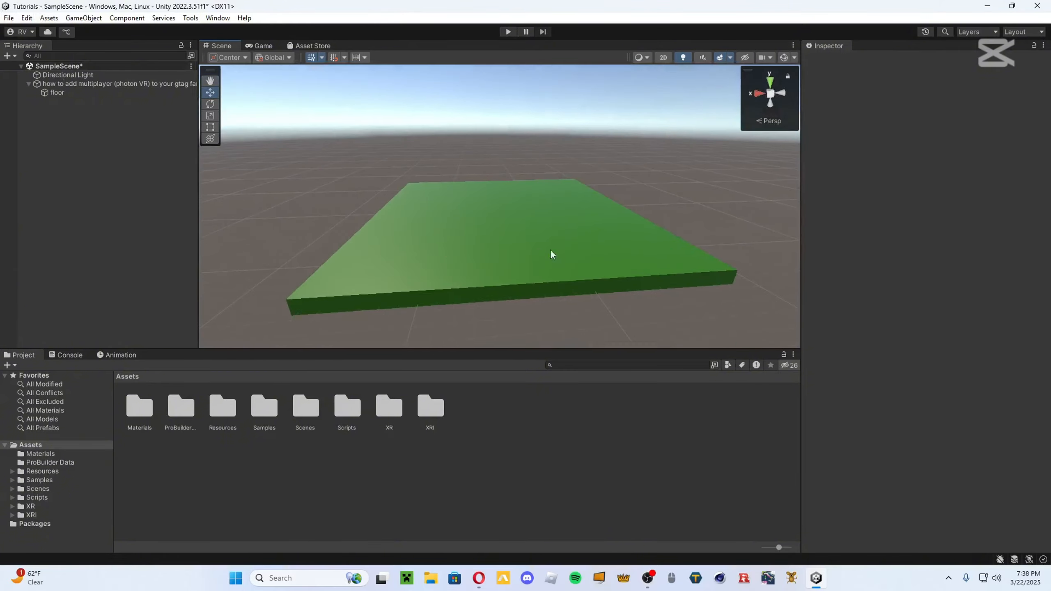
pyautogui.moveTo(552, 254); pyautogui.dragTo(533, 218, button='right')
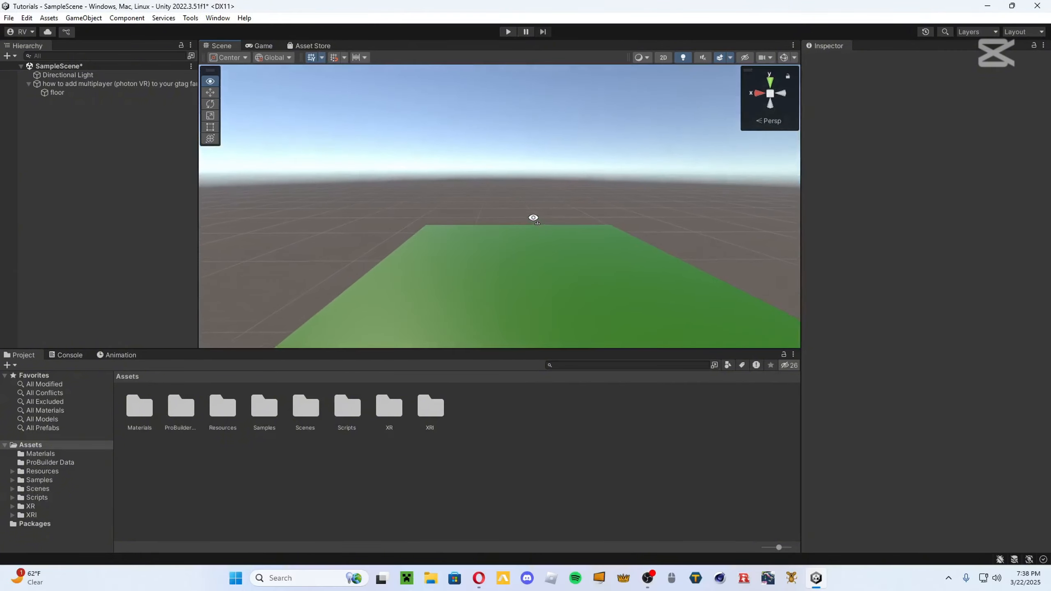
# - Switch to the Opera browser, sign in to the Photon website with the account e-mail and password, and save the login in the password manager
pyautogui.click(479, 578)
pyautogui.click(427, 2)
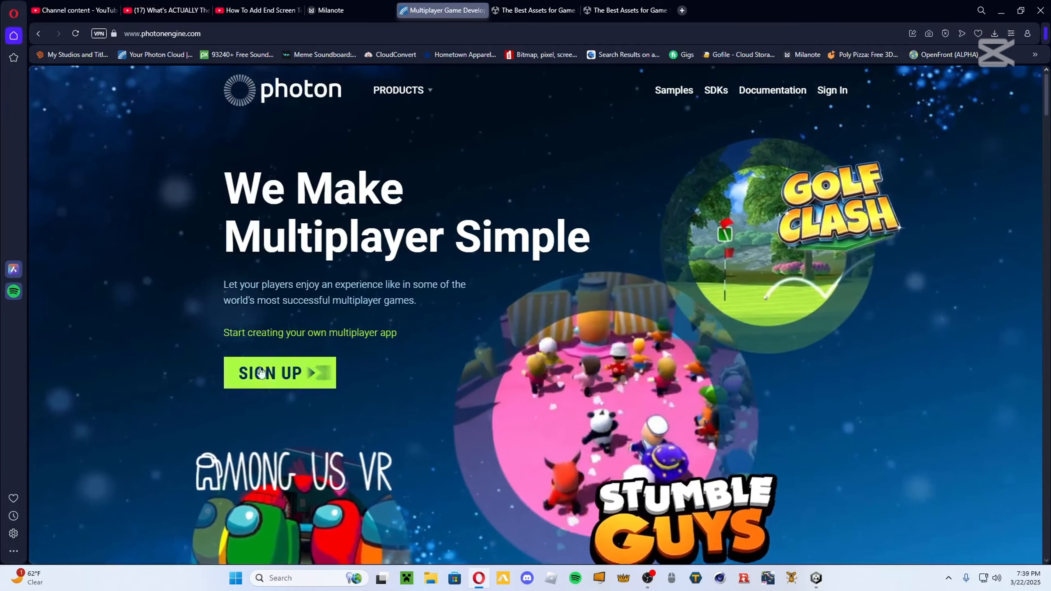
pyautogui.click(831, 90)
pyautogui.click(501, 212)
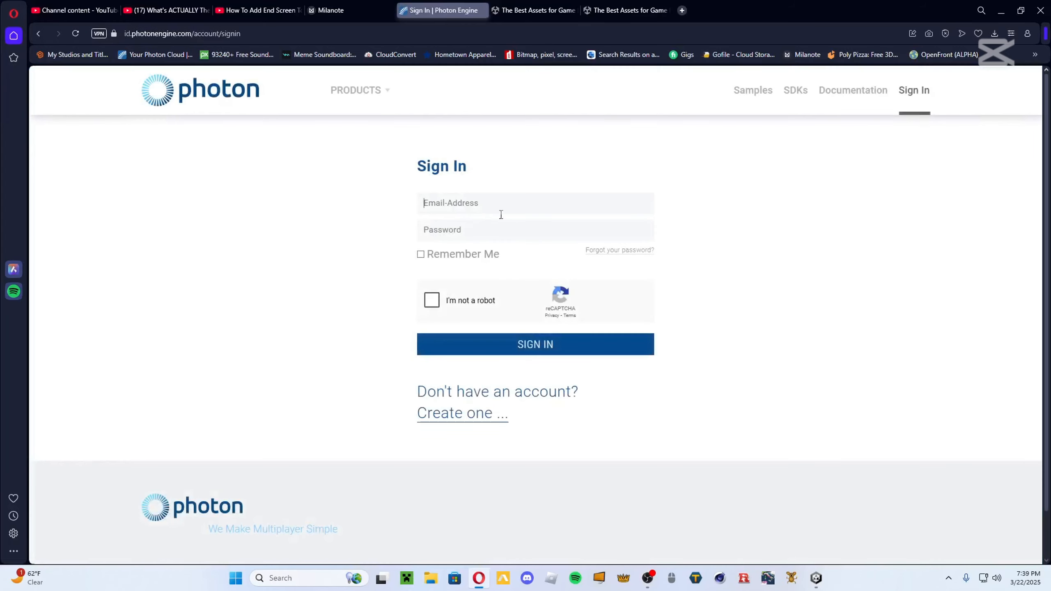
pyautogui.click(474, 341)
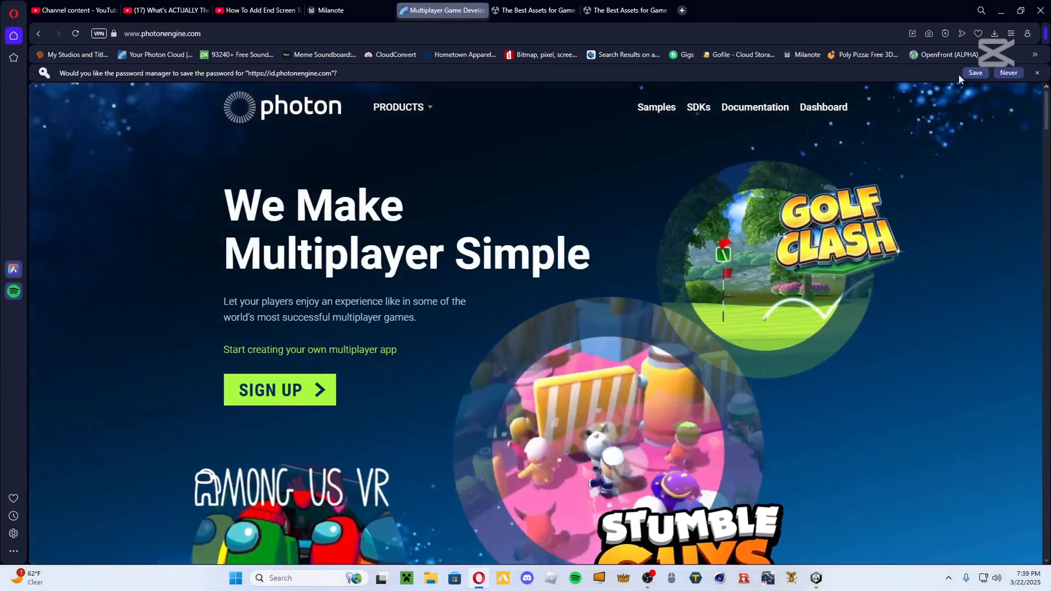
pyautogui.click(974, 73)
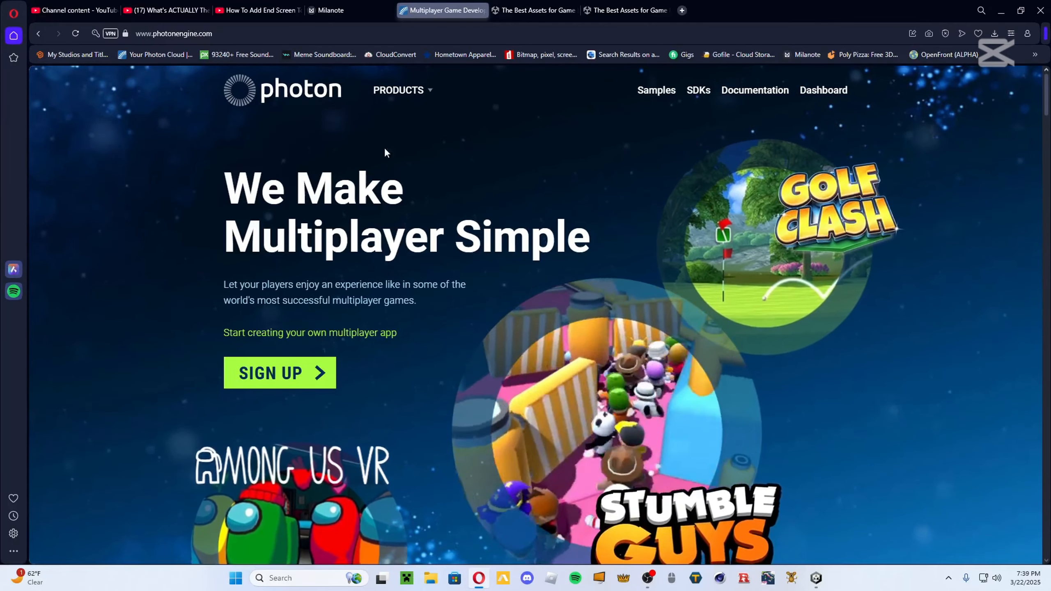
# - Begin a new application from the Photon Cloud dashboard and set its Photon SDK to Pun
pyautogui.click(832, 101)
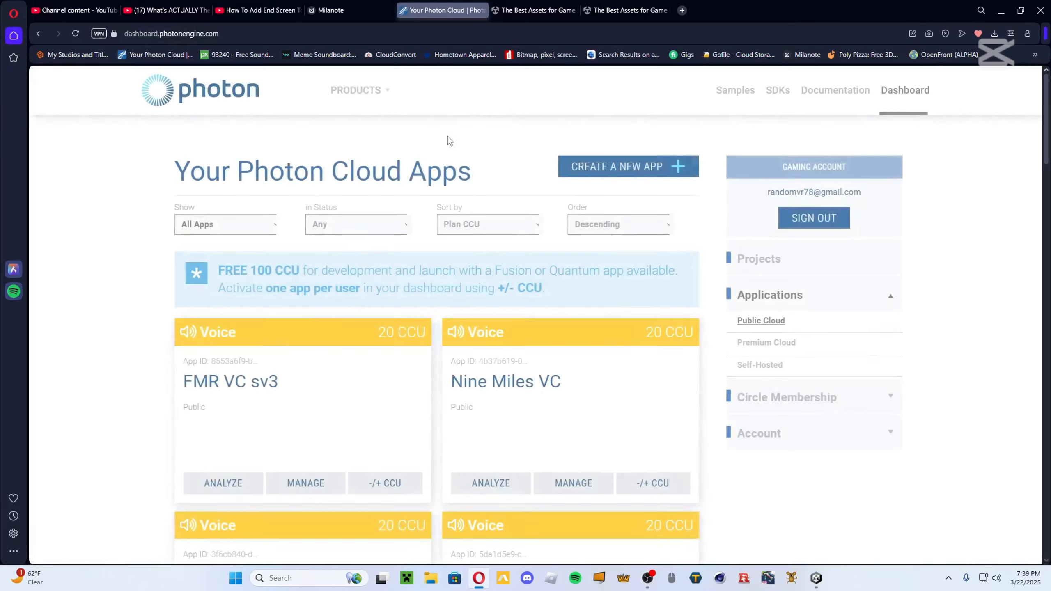
pyautogui.scroll(-5, 357, 408)
pyautogui.scroll(4, 356, 408)
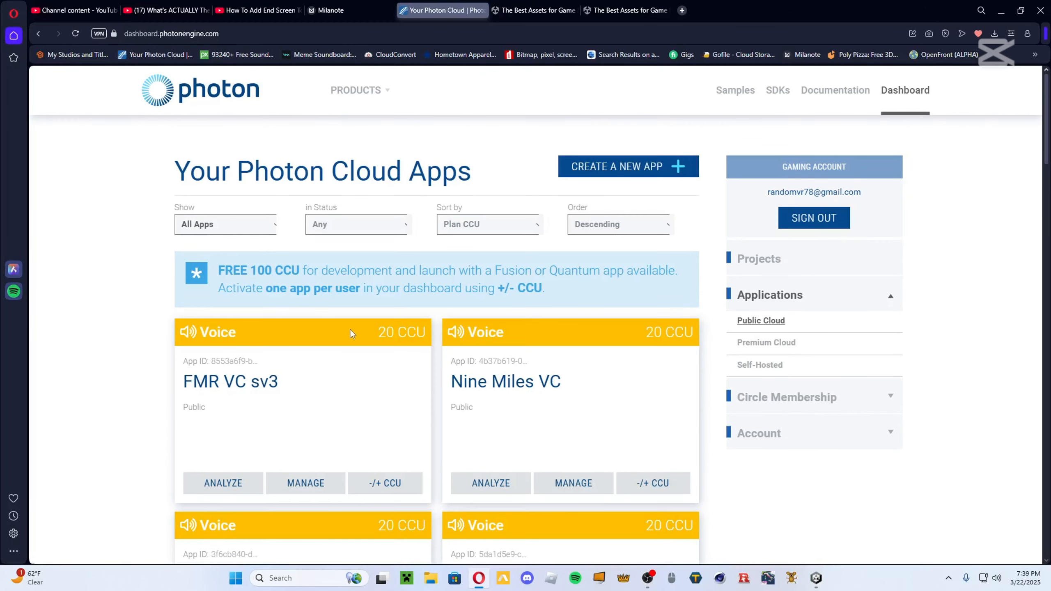
pyautogui.click(653, 169)
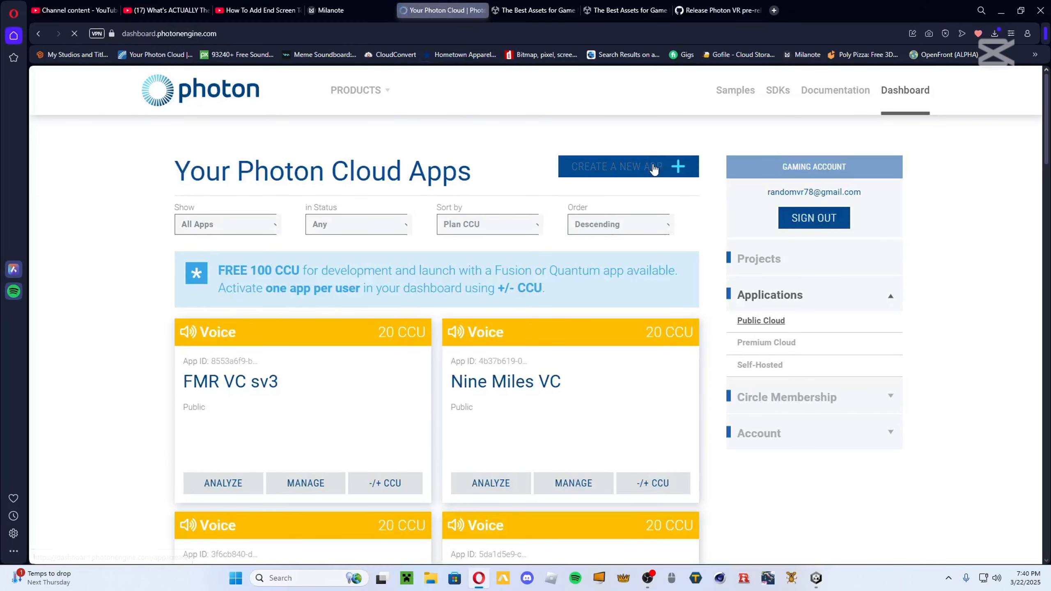
pyautogui.scroll(-2, 229, 486)
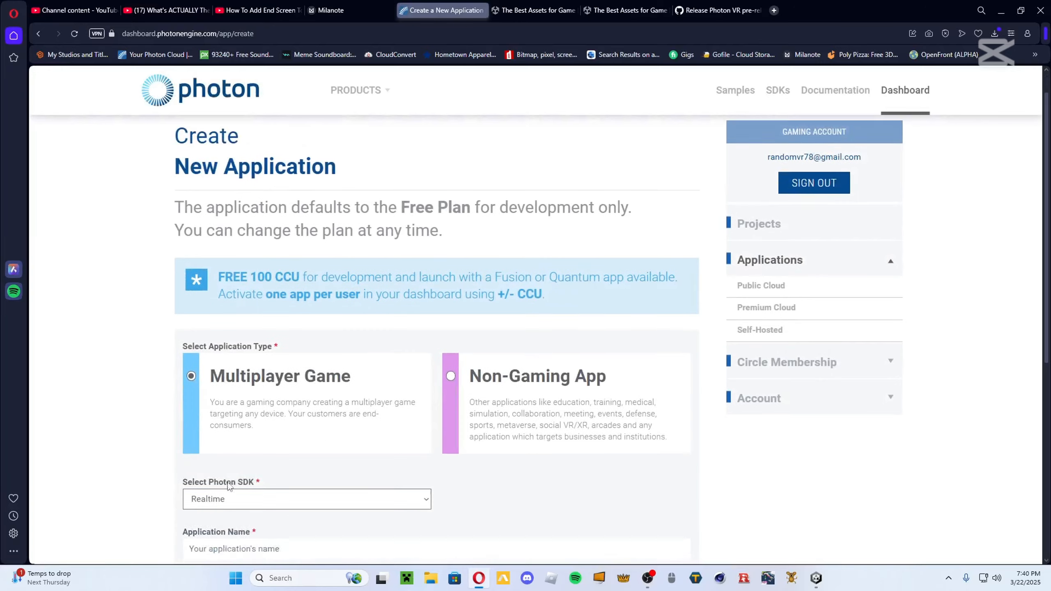
pyautogui.scroll(-3, 230, 486)
pyautogui.click(205, 374)
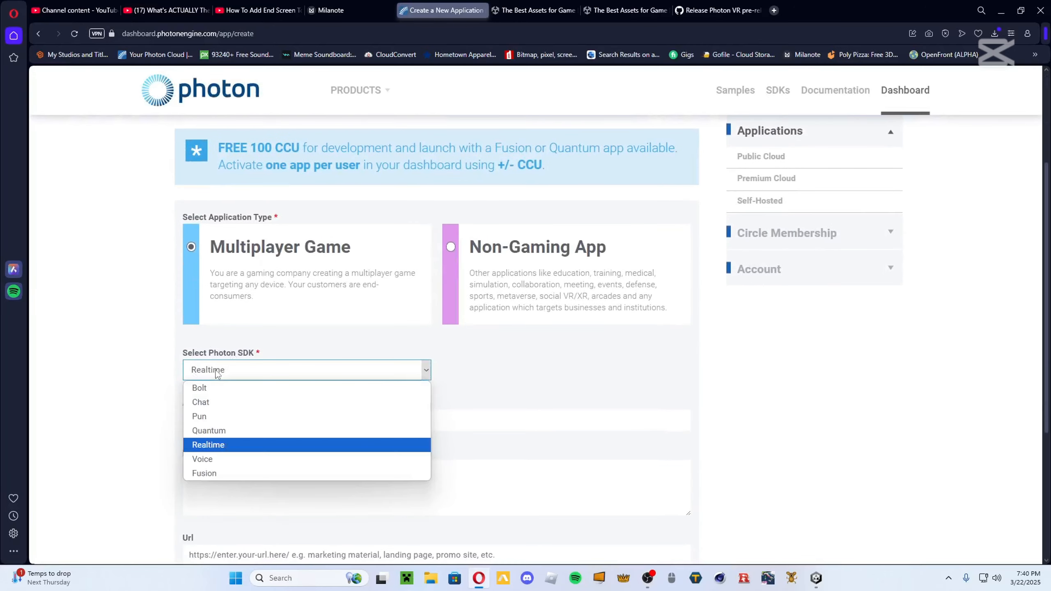
pyautogui.click(206, 417)
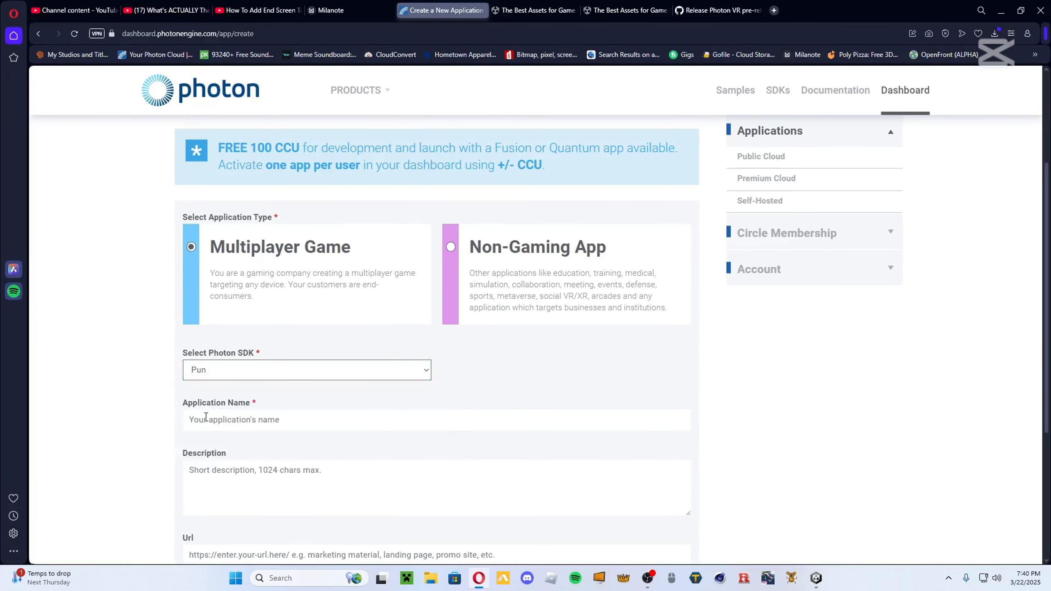
# - Name the Pun application "Tutorial SV 1" and create it
pyautogui.scroll(-2, 215, 393)
pyautogui.click(220, 369)
pyautogui.write('Tutorial SV 1')
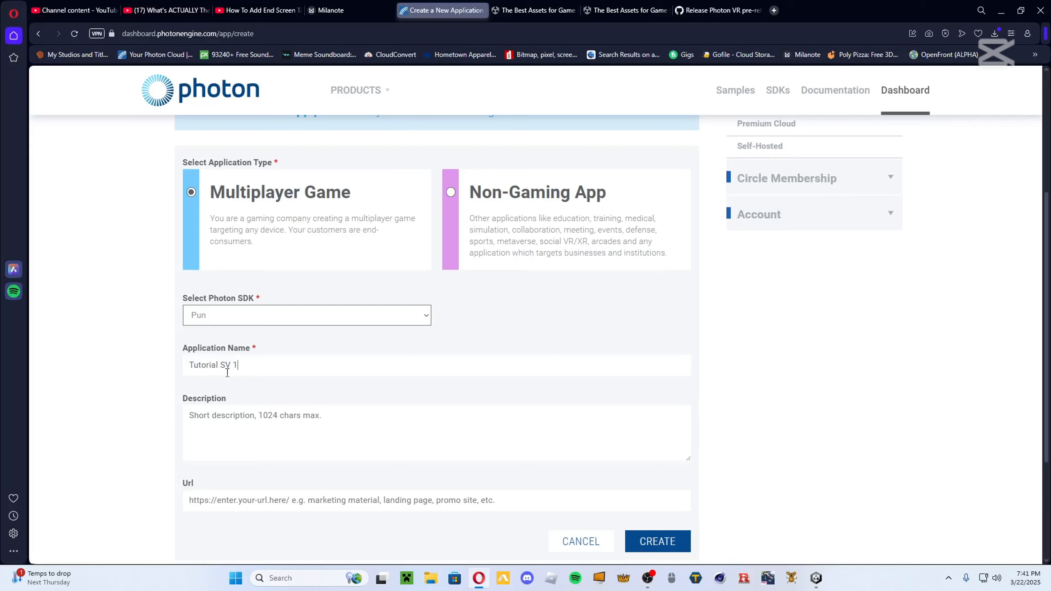
pyautogui.scroll(-3, 358, 414)
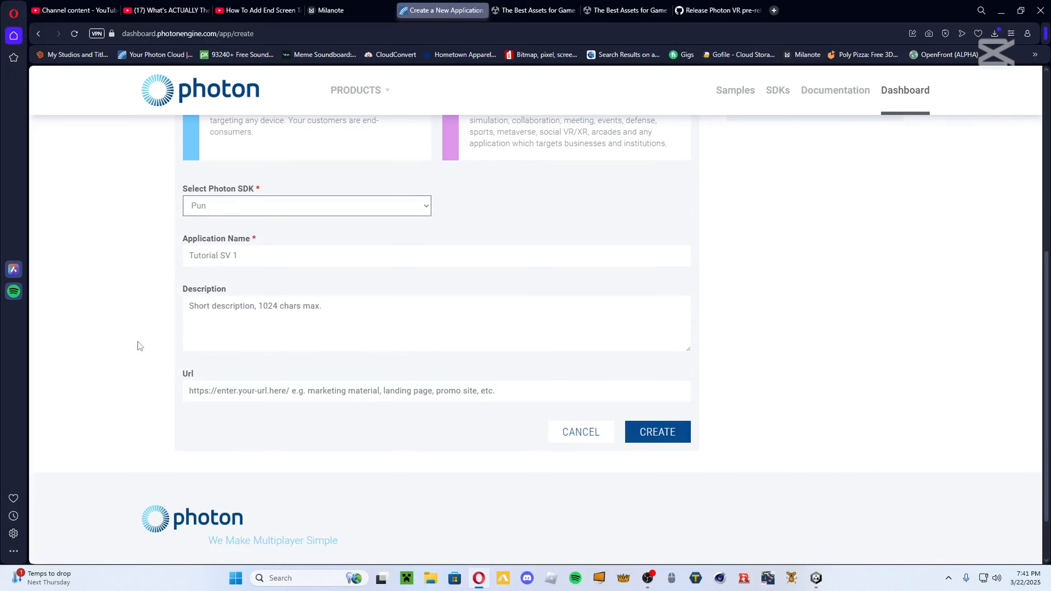
pyautogui.click(656, 433)
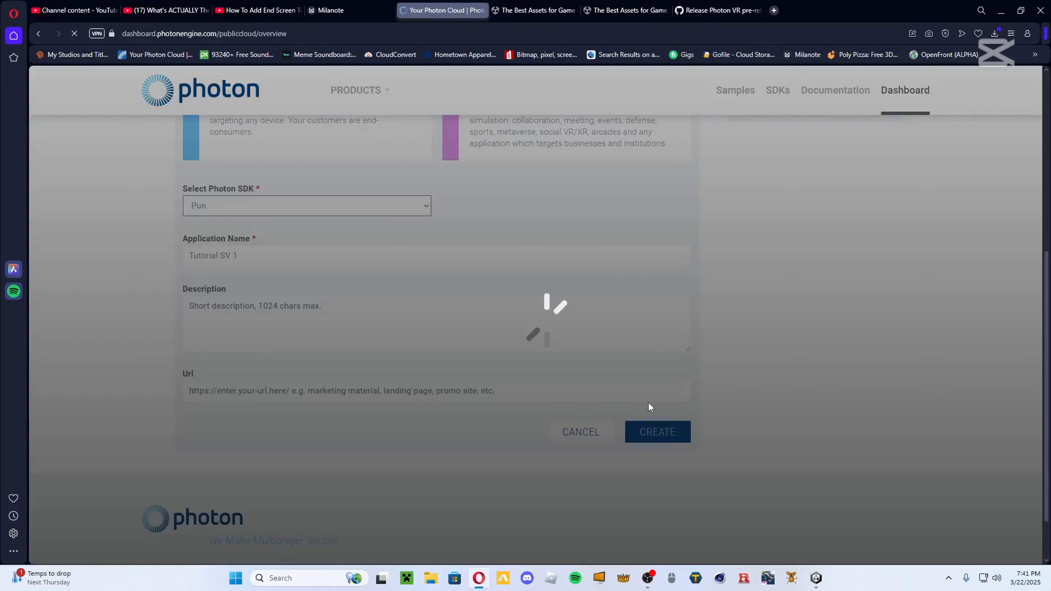
# - Look through the list of Photon Cloud apps for the new Tutorial SV 1 application
pyautogui.scroll(-15, 572, 424)
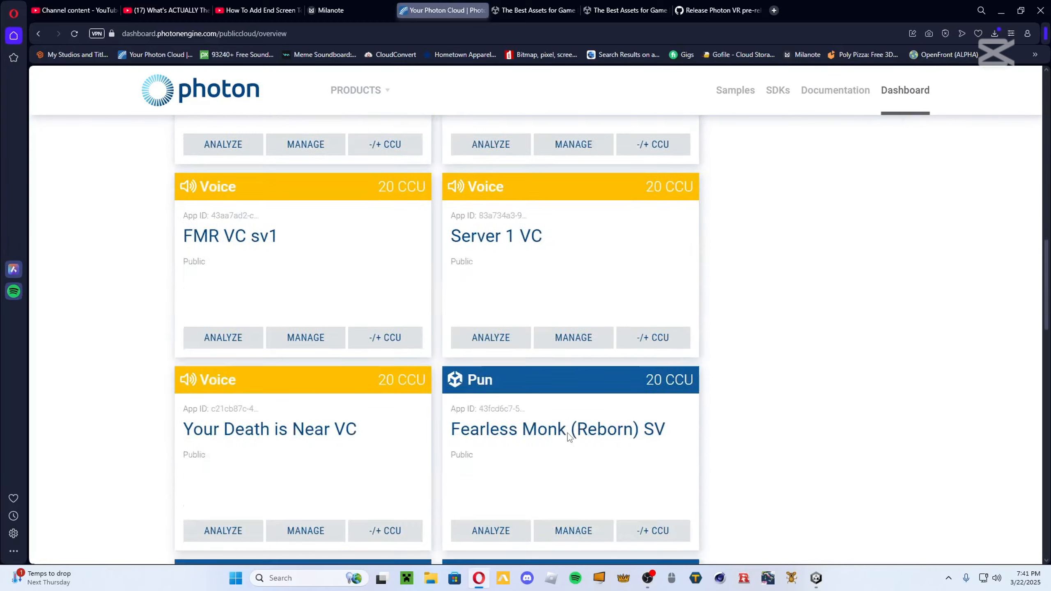
pyautogui.scroll(12, 509, 430)
pyautogui.scroll(-8, 370, 385)
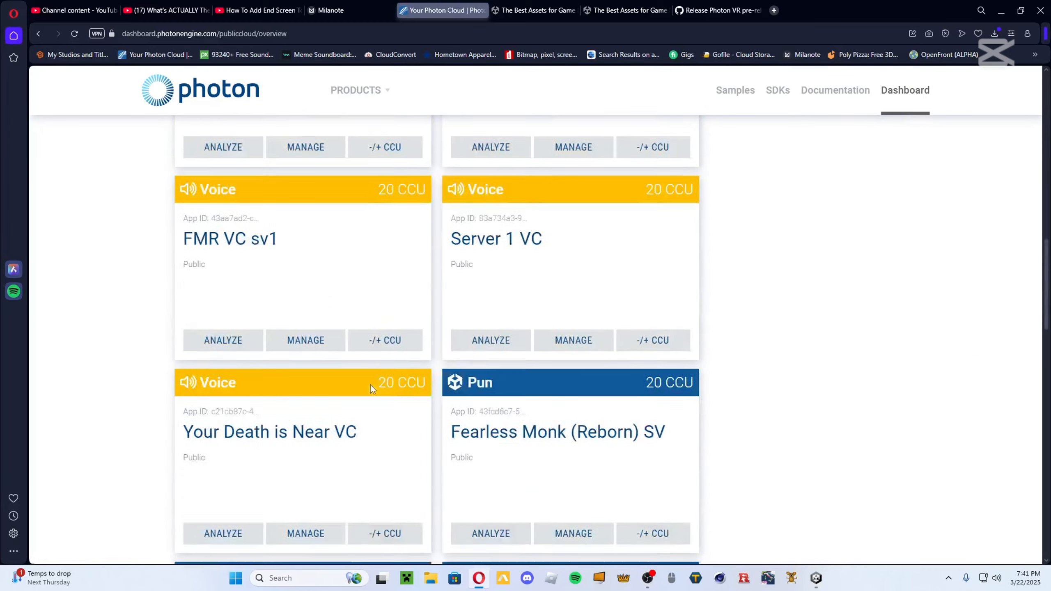
pyautogui.scroll(-10, 370, 385)
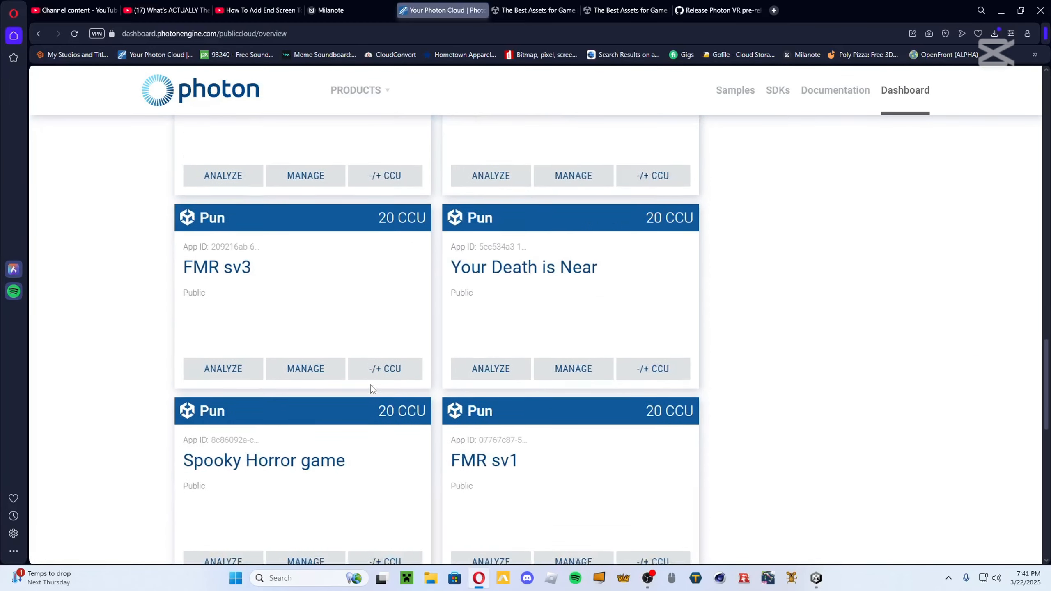
pyautogui.scroll(-9, 380, 383)
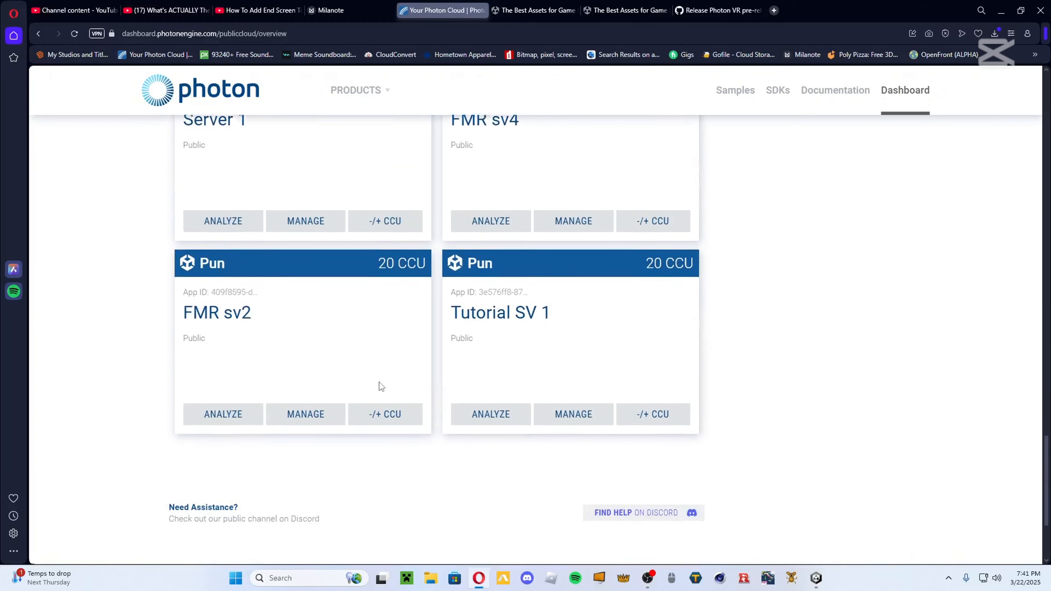
pyautogui.scroll(4, 470, 313)
pyautogui.scroll(20, 470, 313)
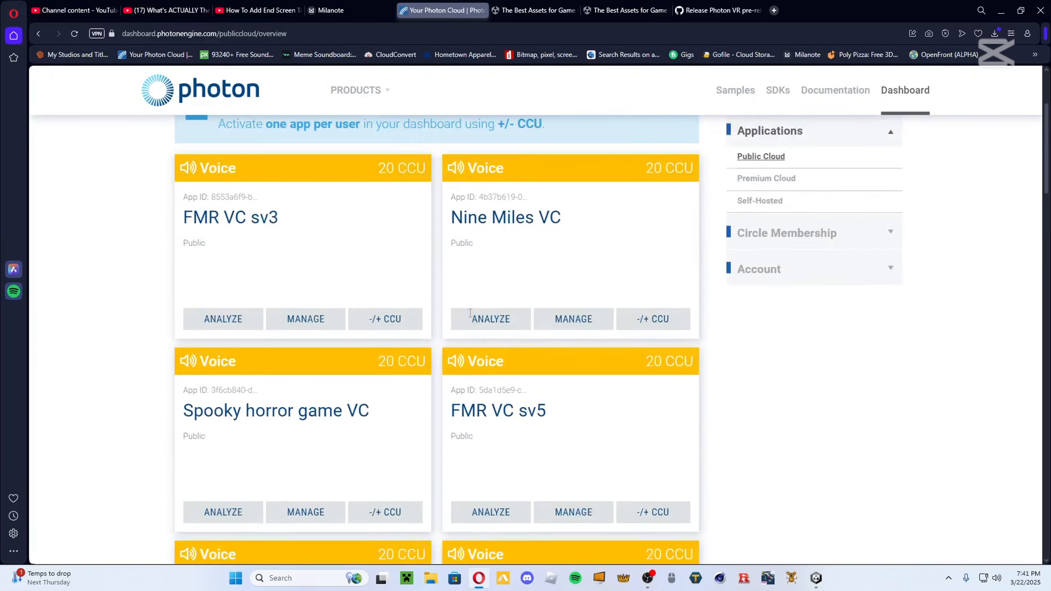
# - Begin a second new Photon application and set its Photon SDK to Voice
pyautogui.click(590, 166)
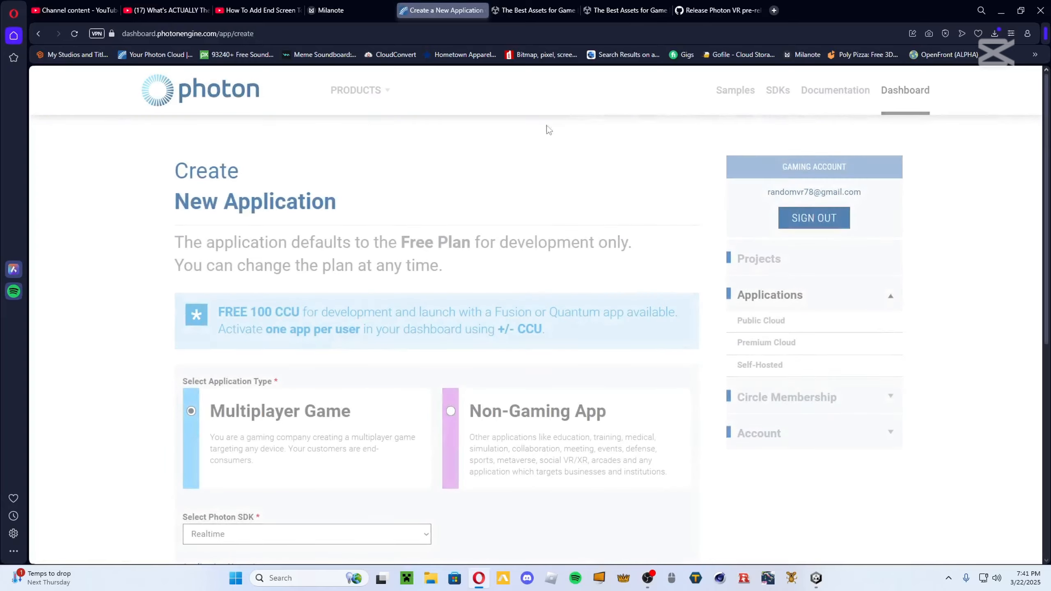
pyautogui.scroll(-5, 192, 315)
pyautogui.click(225, 260)
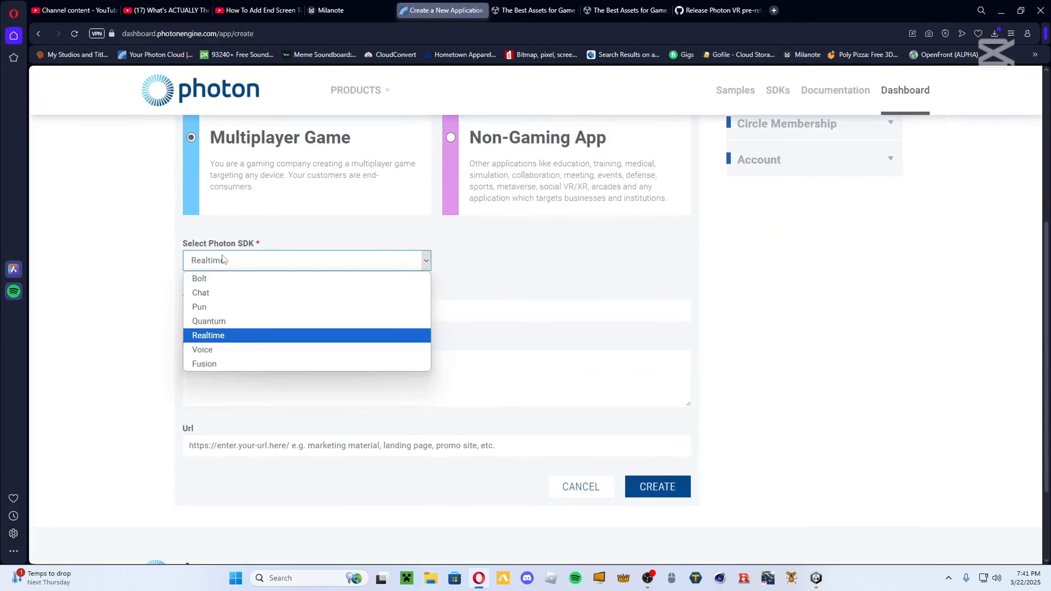
pyautogui.click(215, 348)
# - Name the Voice application "Tutorial VC 1", create it and check for it in the app list
pyautogui.click(215, 312)
pyautogui.write('T')
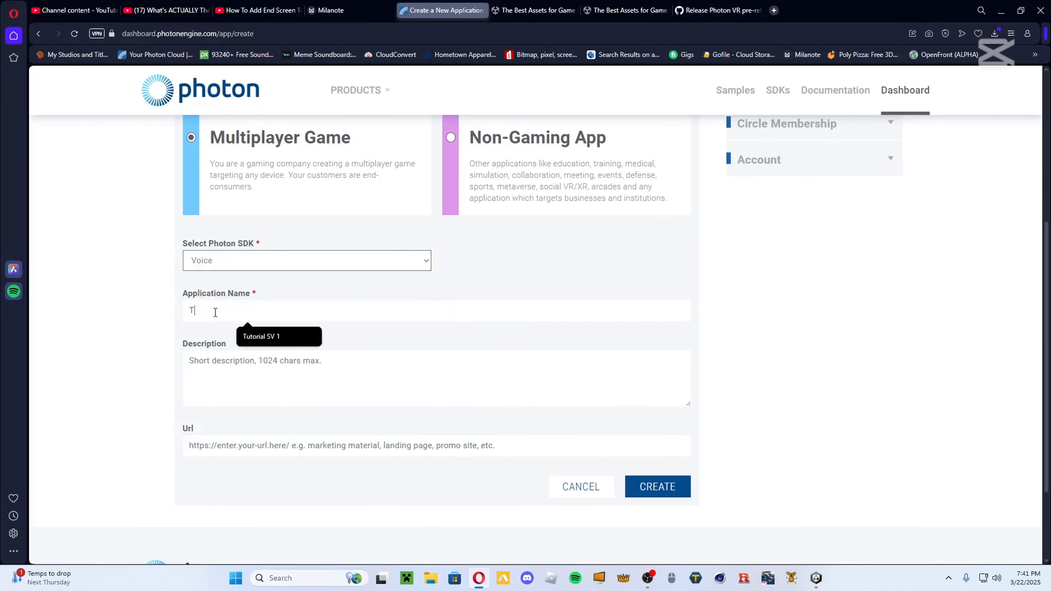
pyautogui.write('utoprial')
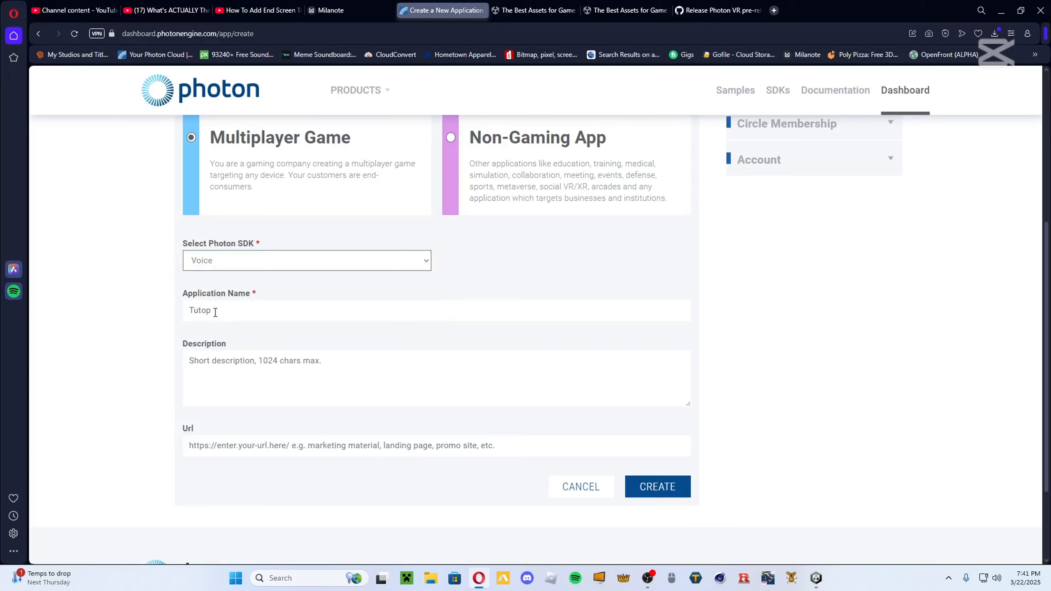
pyautogui.press('BackSpace')
pyautogui.write('rial VC 1')
pyautogui.click(661, 497)
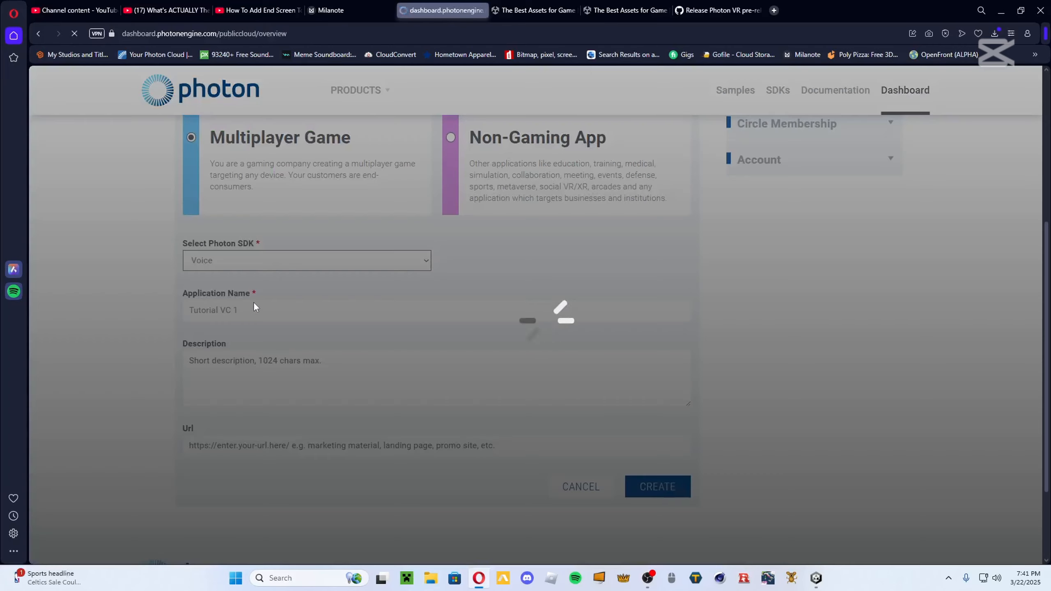
pyautogui.scroll(-20, 333, 359)
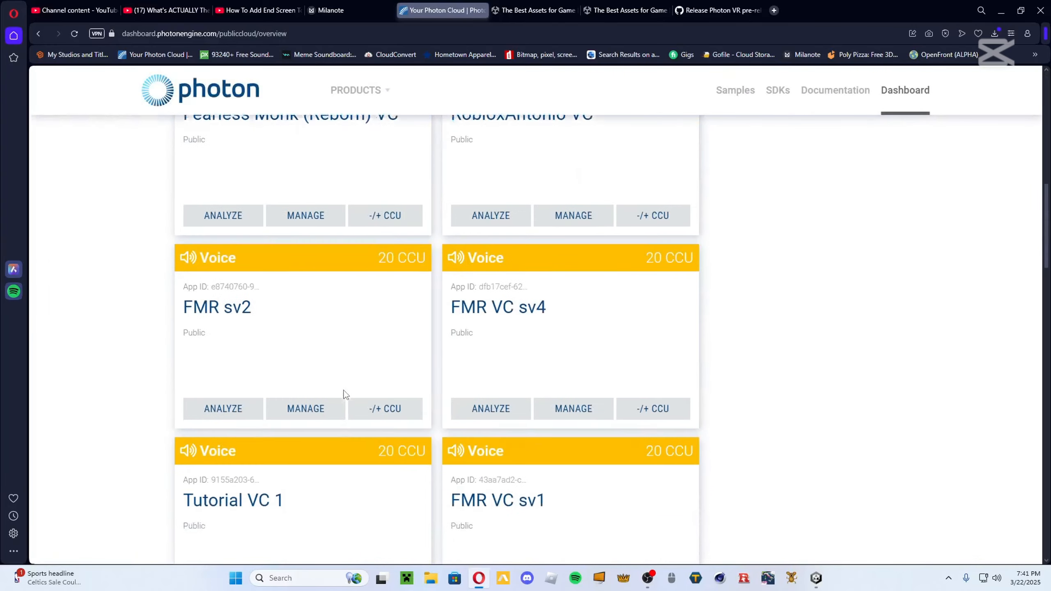
pyautogui.scroll(6, 345, 394)
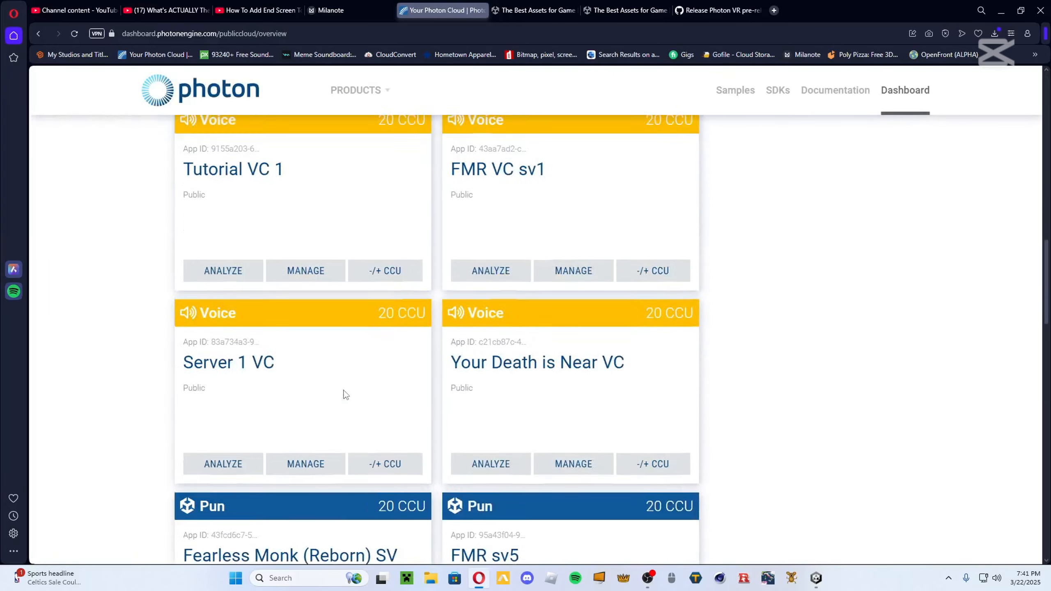
pyautogui.scroll(-12, 343, 394)
pyautogui.scroll(15, 573, 407)
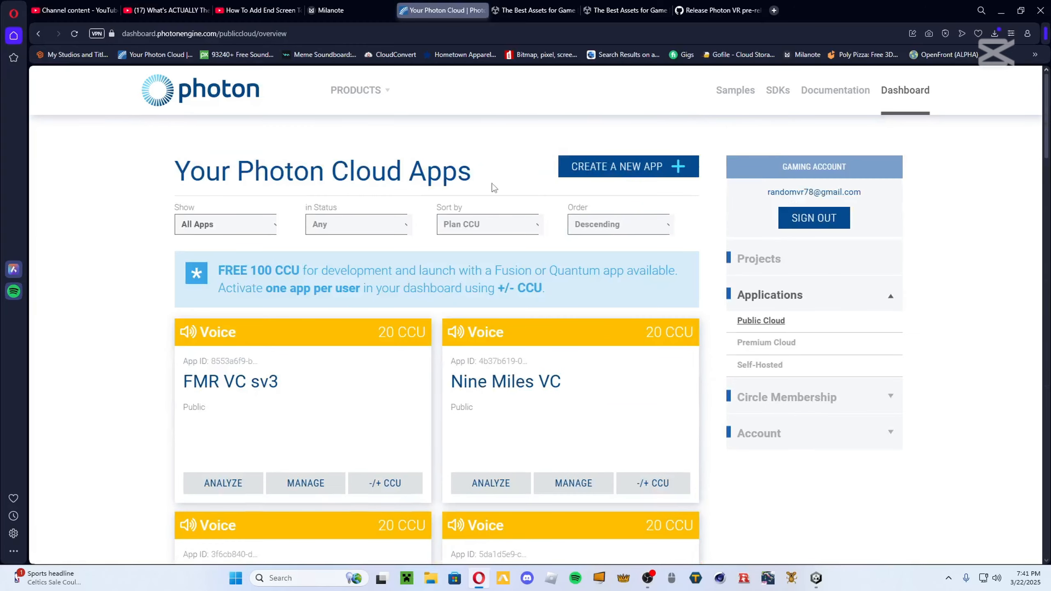
# - Download PhotonVR_09082023.unitypackage from the Photon VR pre-release 0.0.5 page on GitHub
pyautogui.click(712, 11)
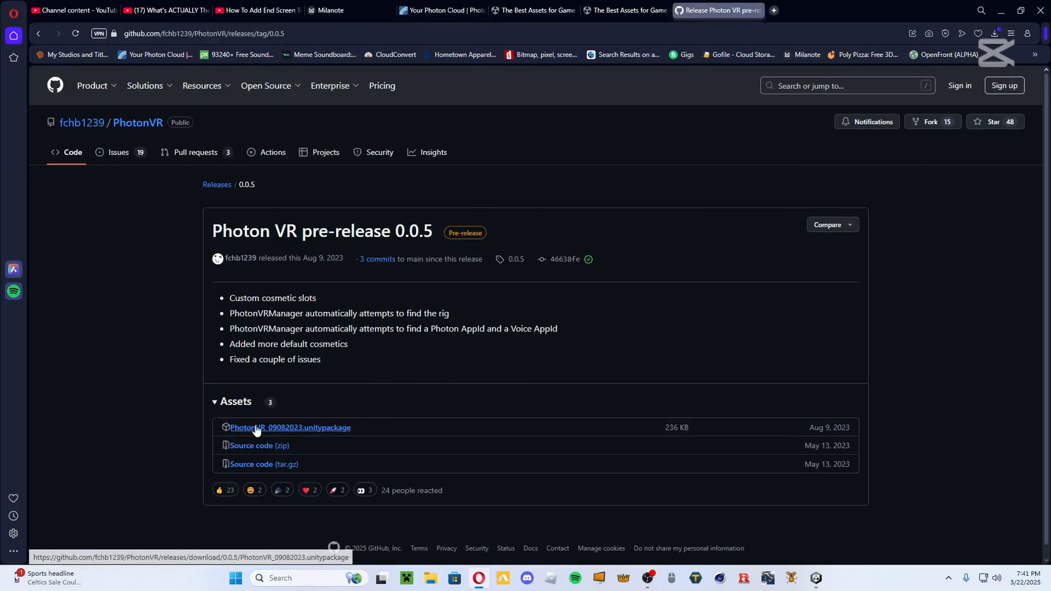
pyautogui.click(277, 428)
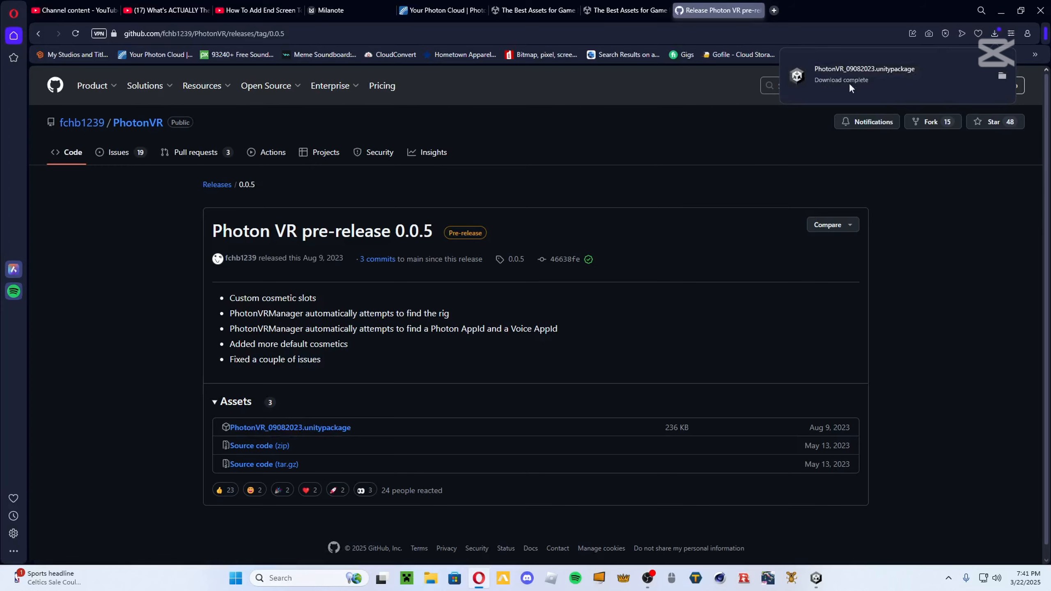
# - Switch to Unity and import the downloaded PhotonVR_09082023 custom package with all its files into the Assets folder
pyautogui.click(816, 578)
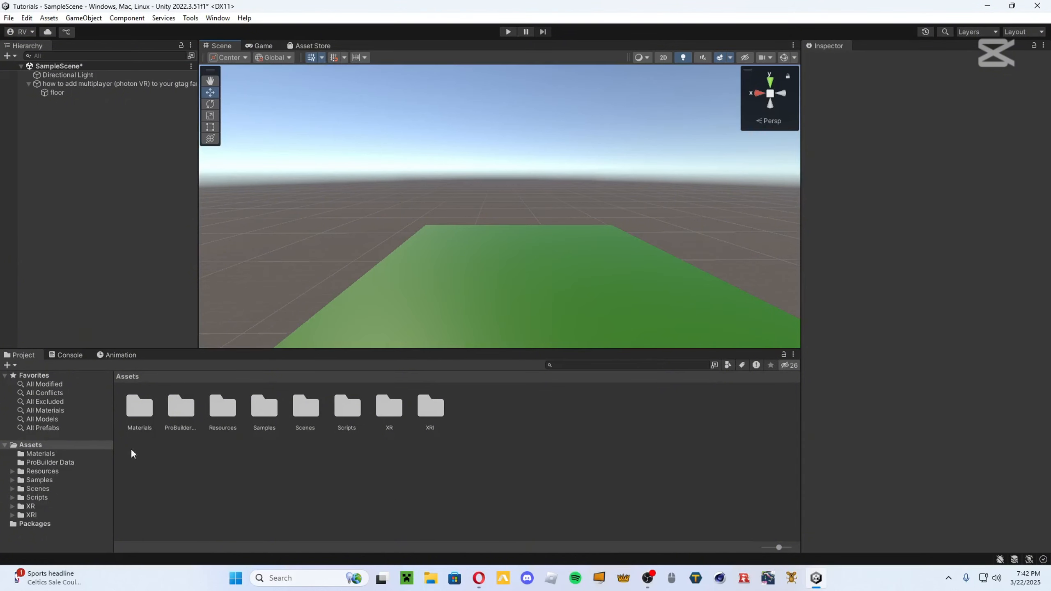
pyautogui.rightClick(471, 450)
pyautogui.moveTo(536, 248)
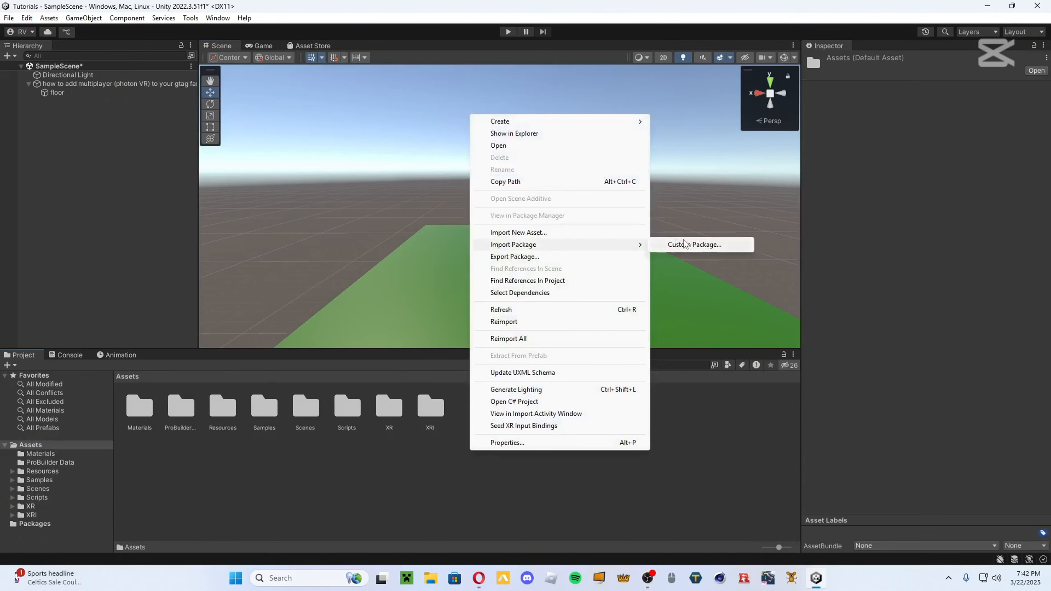
pyautogui.click(685, 244)
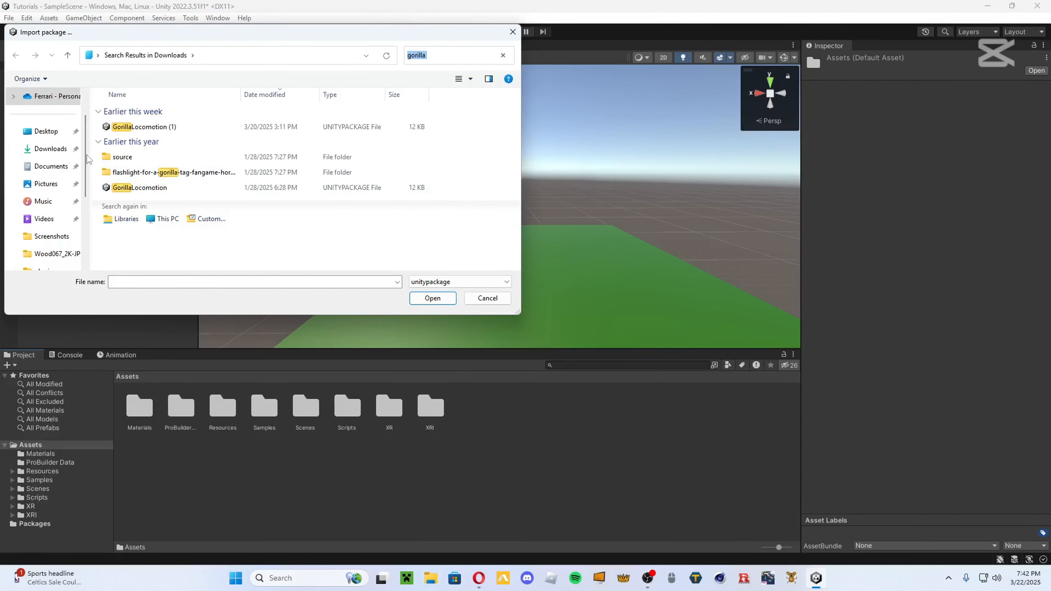
pyautogui.click(50, 148)
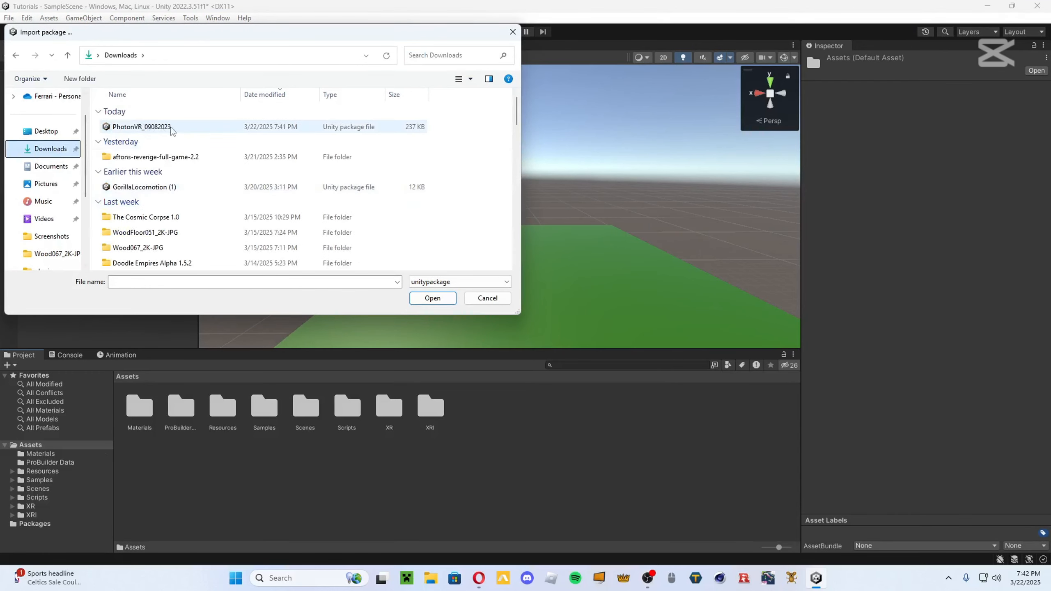
pyautogui.click(172, 127)
pyautogui.click(431, 298)
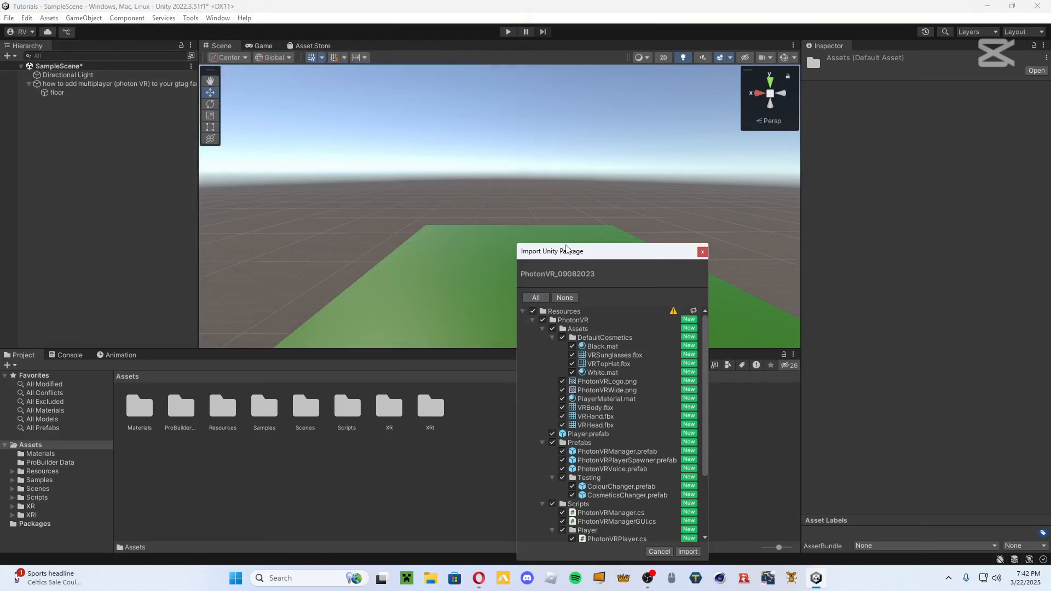
pyautogui.moveTo(569, 249); pyautogui.dragTo(516, 107)
pyautogui.click(634, 410)
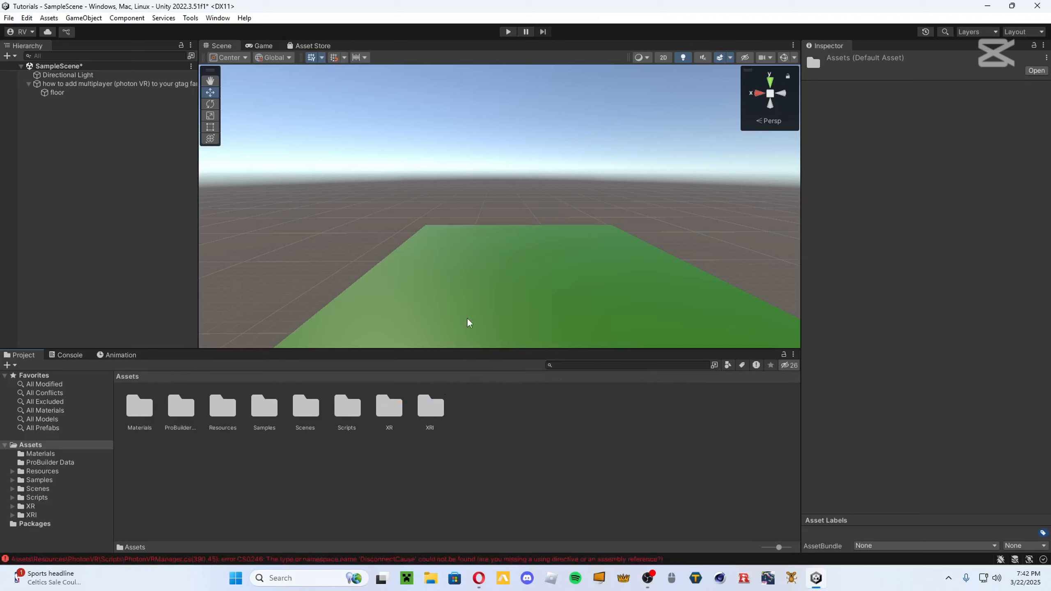
# - Examine the script errors in the console after the PhotonVR import, returning to the project files when done
pyautogui.click(339, 558)
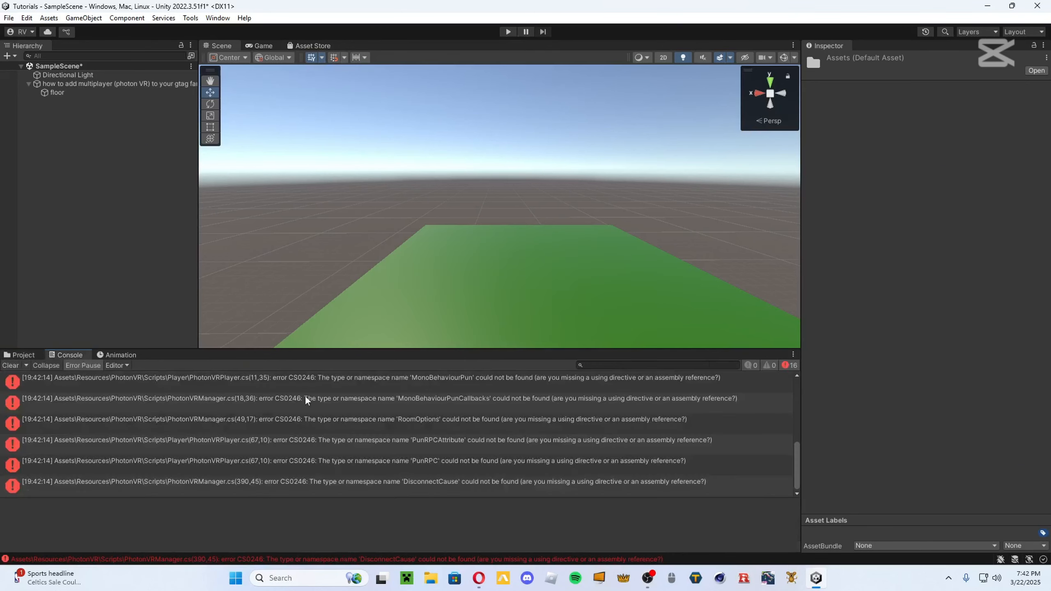
pyautogui.click(17, 355)
pyautogui.moveTo(364, 276); pyautogui.dragTo(363, 280, button='right')
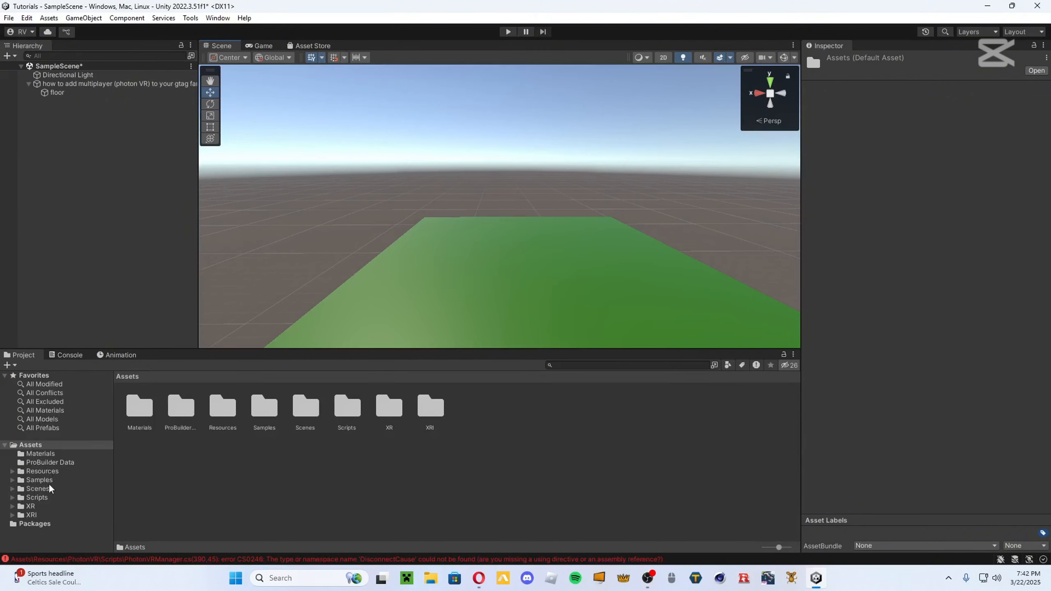
pyautogui.moveTo(321, 165); pyautogui.dragTo(518, 247, button='right')
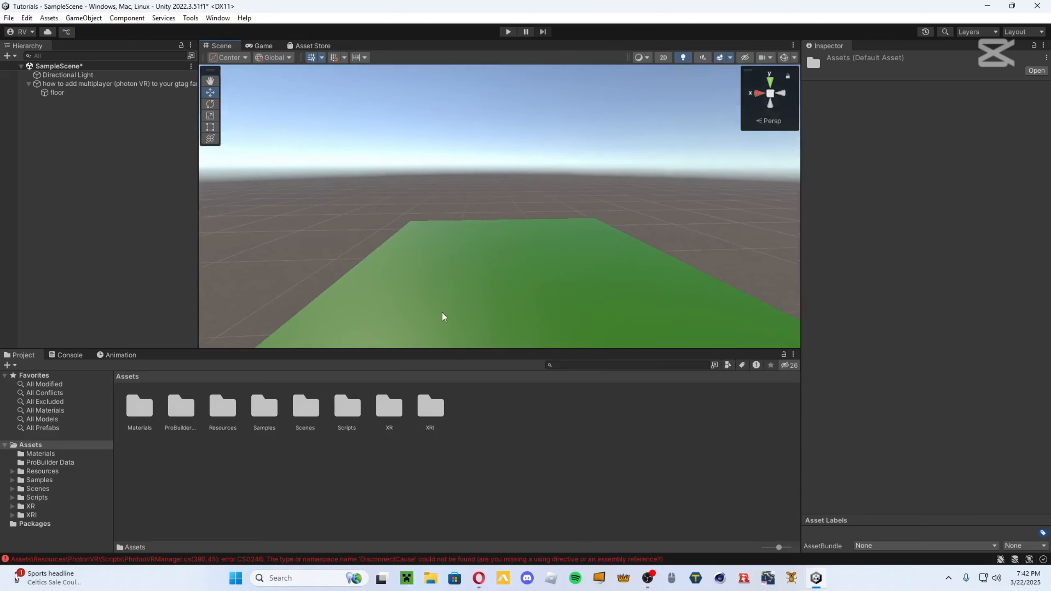
# - Switch to the Opera browser, search the Unity Asset Store for "Pun 2 free" and open the PUN 2 - FREE page
pyautogui.click(478, 582)
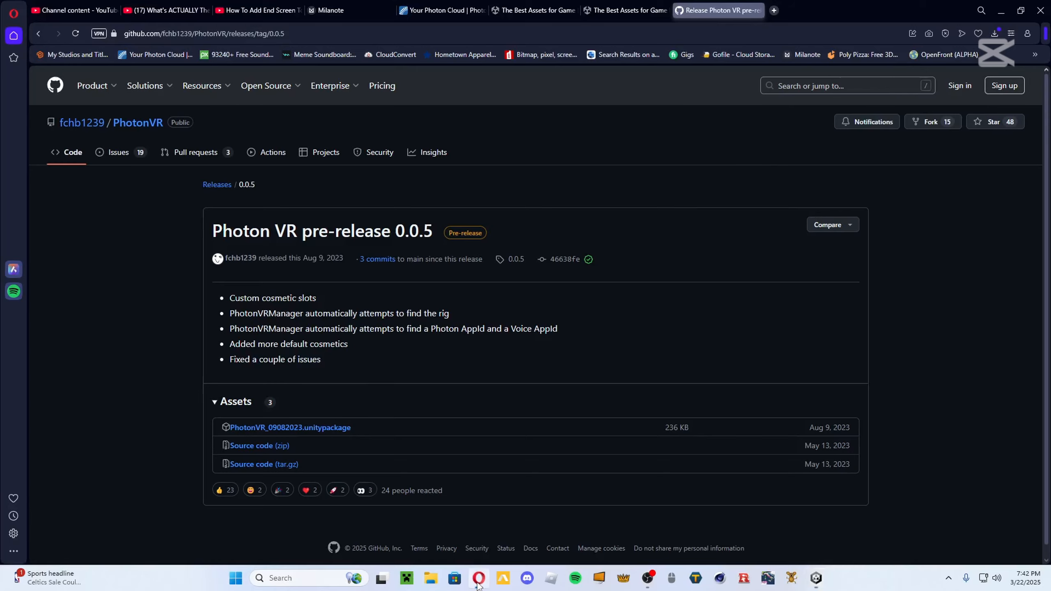
pyautogui.click(536, 2)
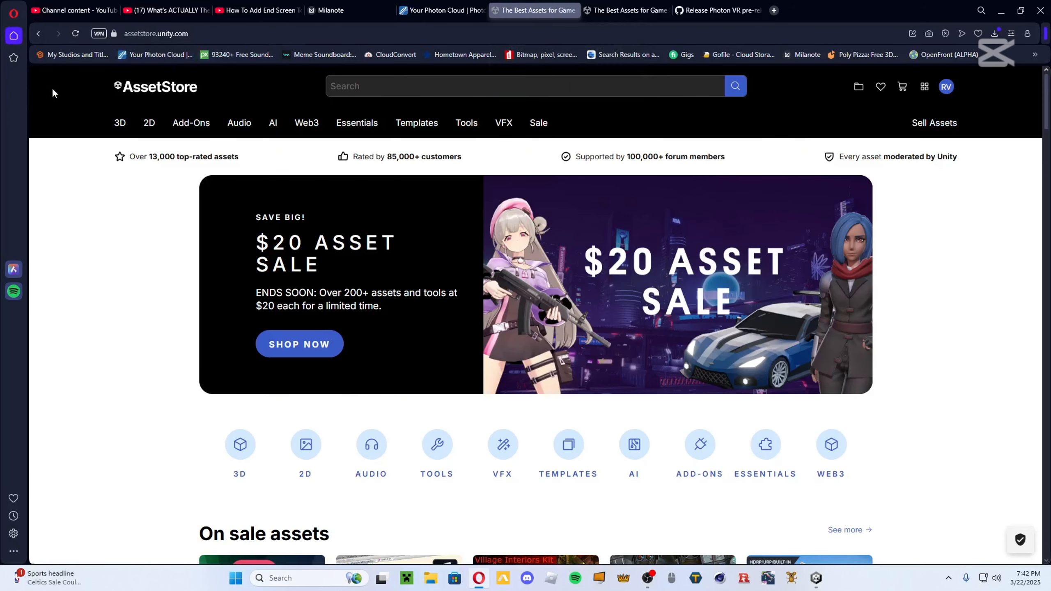
pyautogui.click(373, 86)
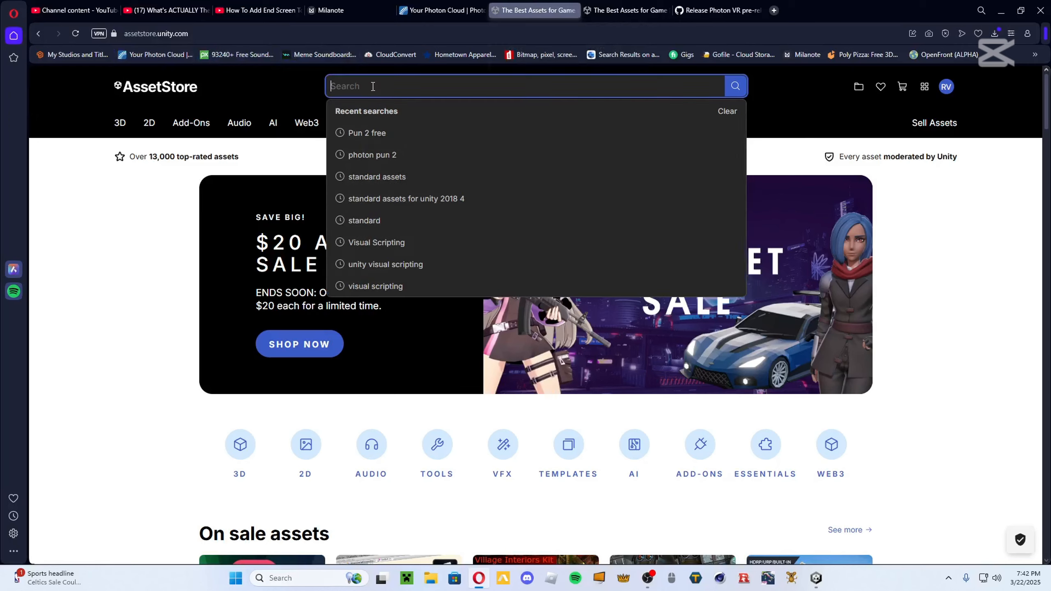
pyautogui.write('Pun ')
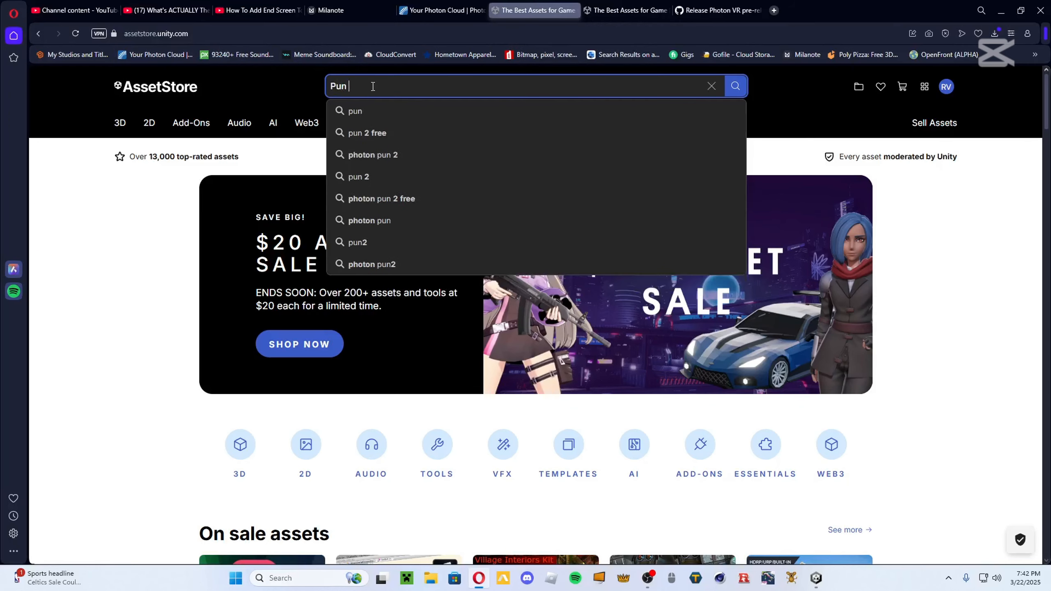
pyautogui.write('2 free')
pyautogui.press('Return')
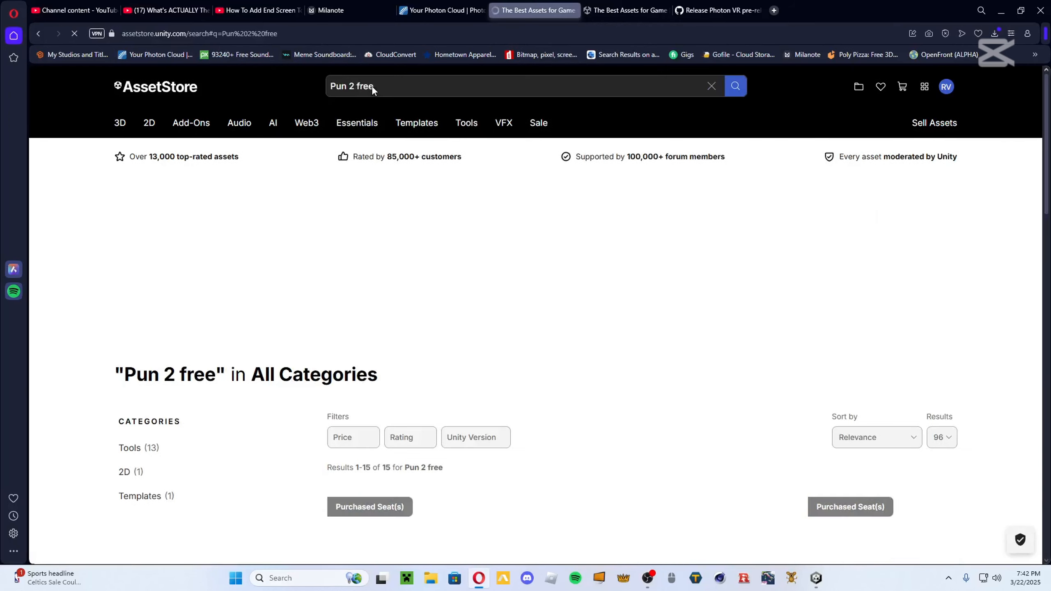
pyautogui.scroll(-5, 420, 341)
pyautogui.click(386, 336)
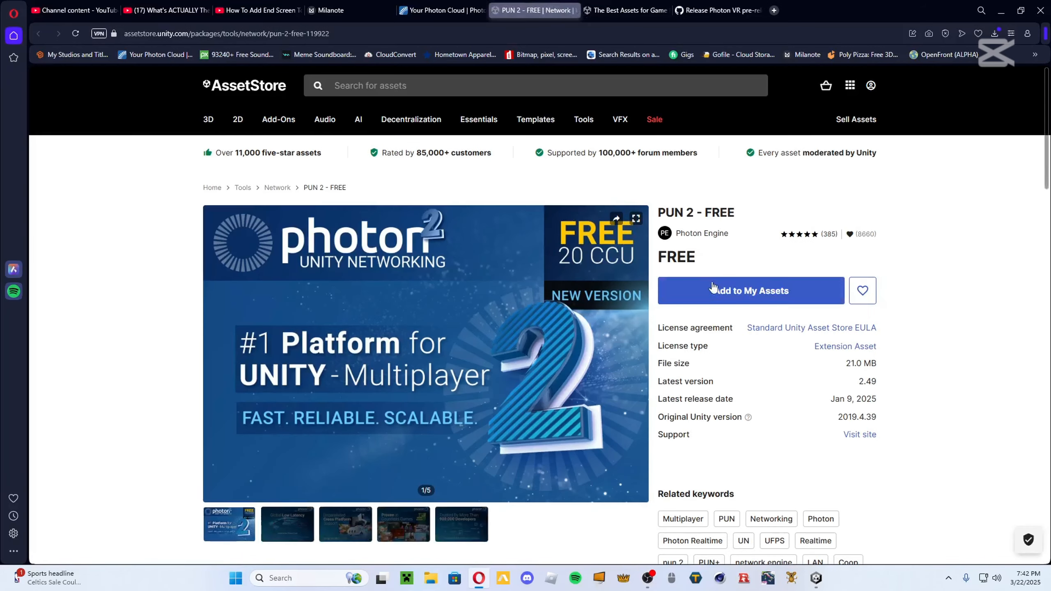
# - Send the PUN 2 - FREE asset from its store page to Unity's Package Manager
pyautogui.click(719, 317)
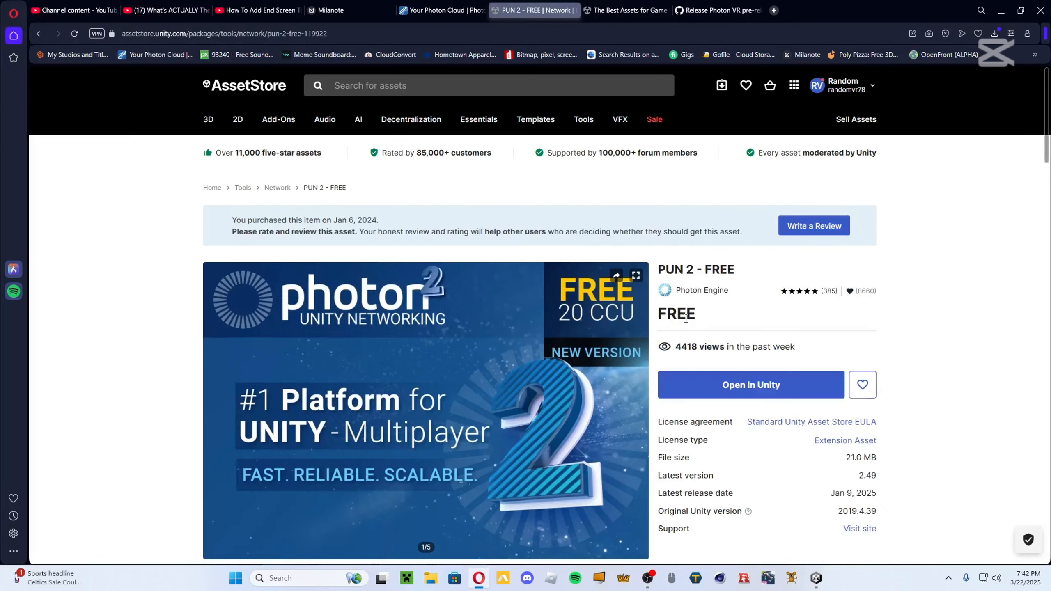
pyautogui.scroll(-3, 689, 329)
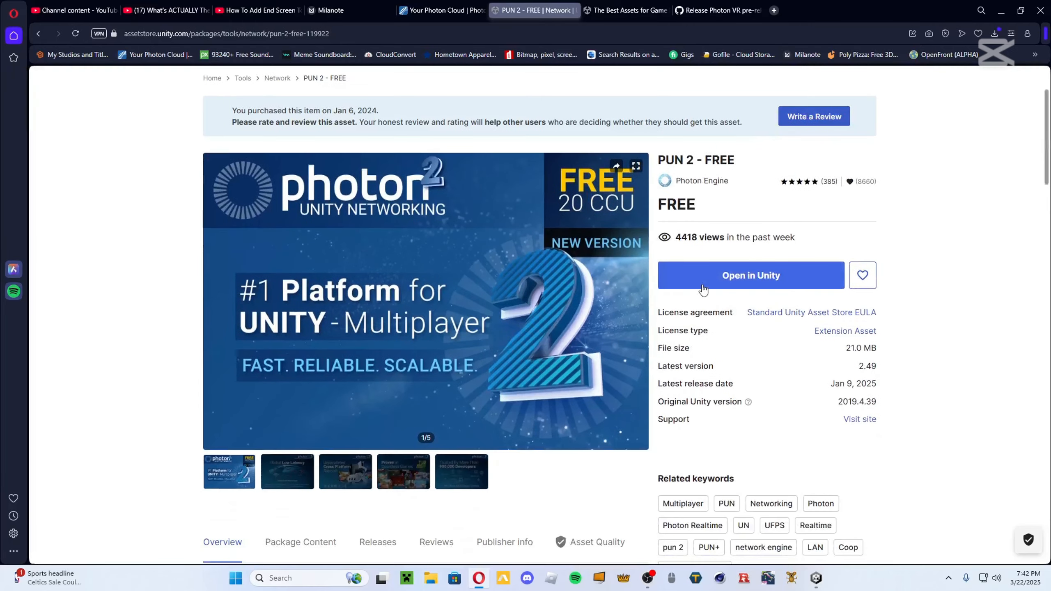
pyautogui.click(703, 287)
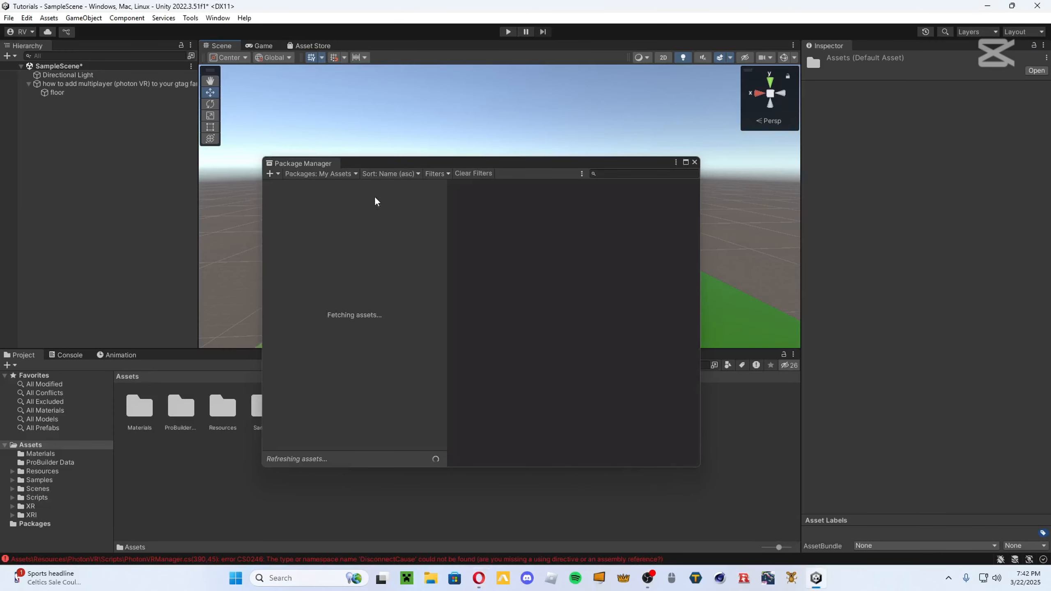
# - Return to the Opera browser, close the spare Asset Store page and search the store for "Photon voice"
pyautogui.click(480, 578)
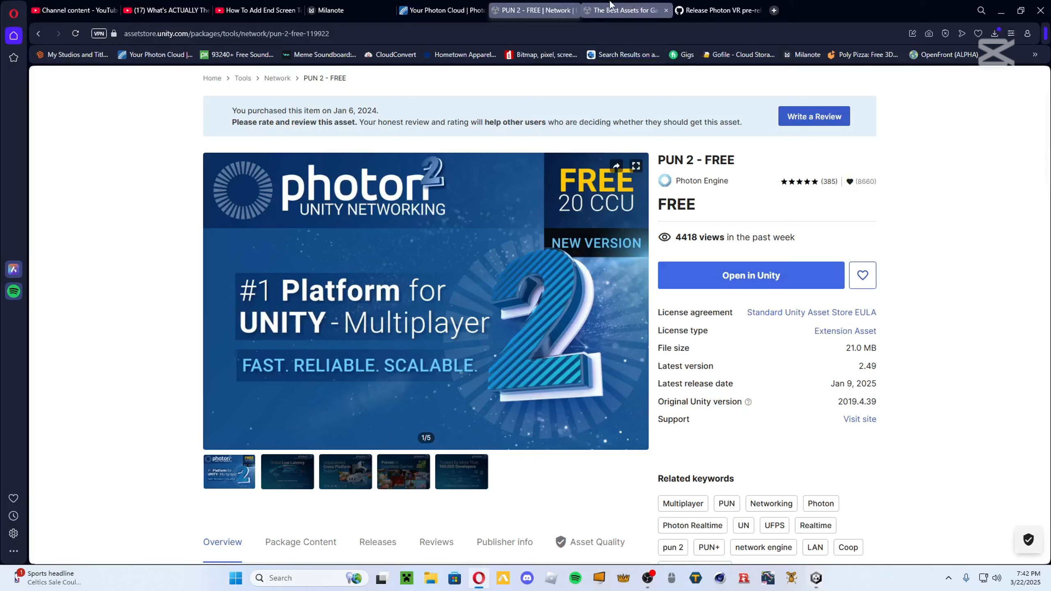
pyautogui.middleClick(635, 15)
pyautogui.scroll(3, 546, 136)
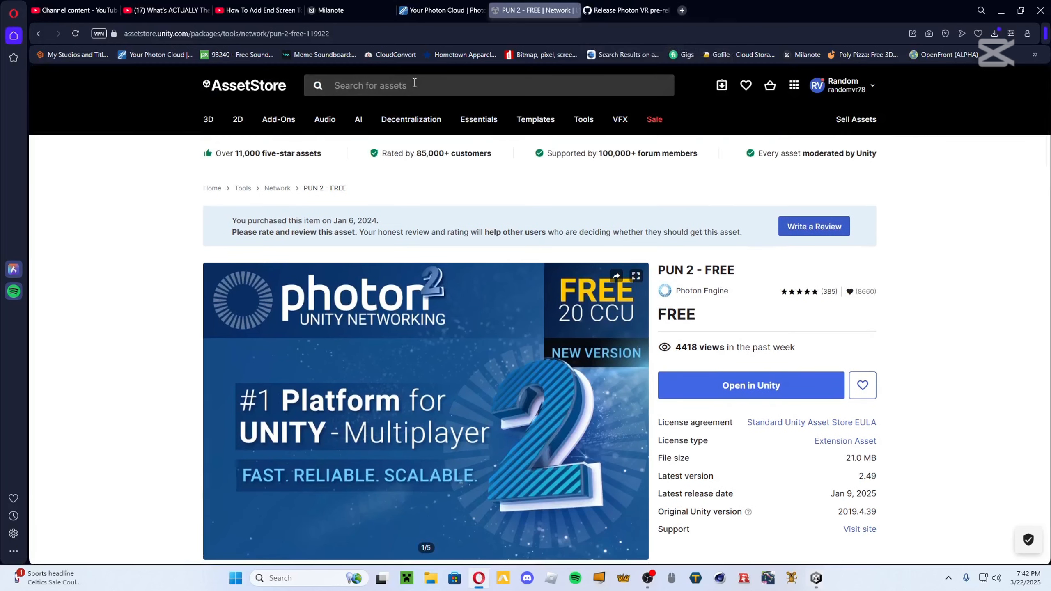
pyautogui.click(414, 85)
pyautogui.write('P')
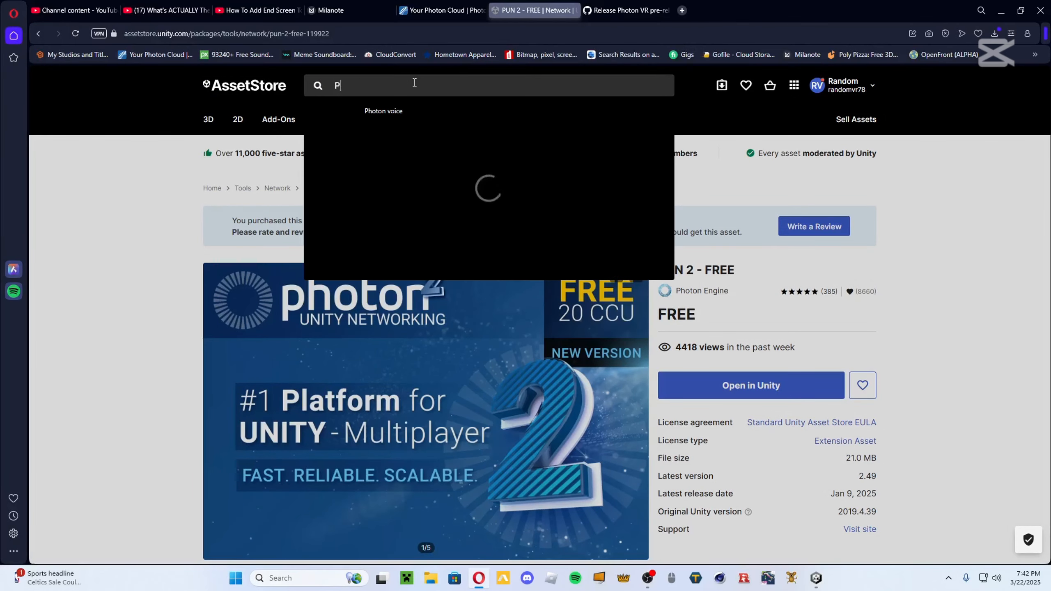
pyautogui.write('hoton voice')
pyautogui.press('Return')
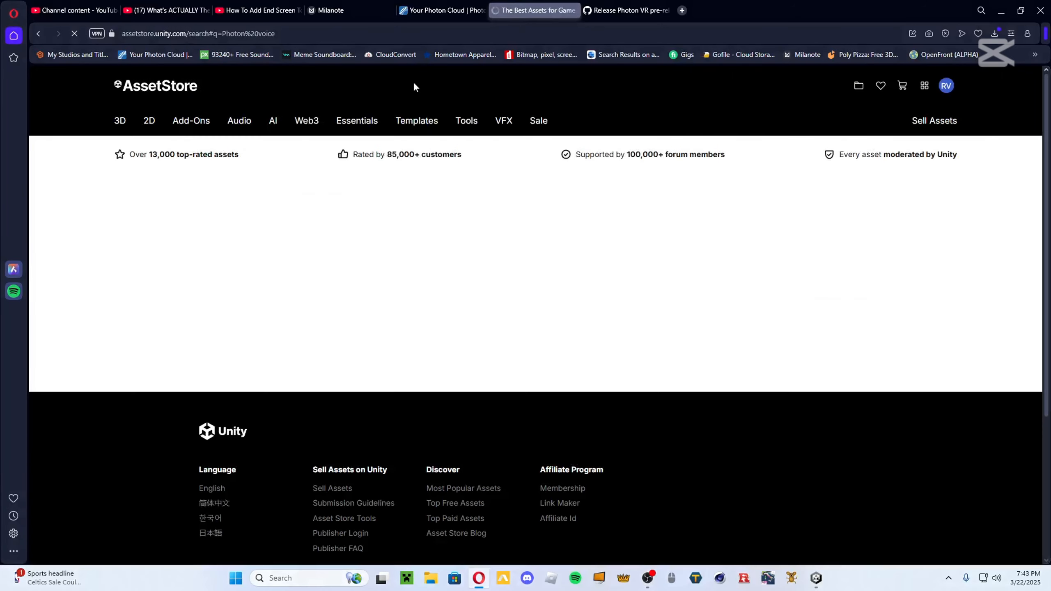
# - Open the free Photon Voice 2 asset from the search results and send it to Unity's Package Manager
pyautogui.scroll(-5, 377, 321)
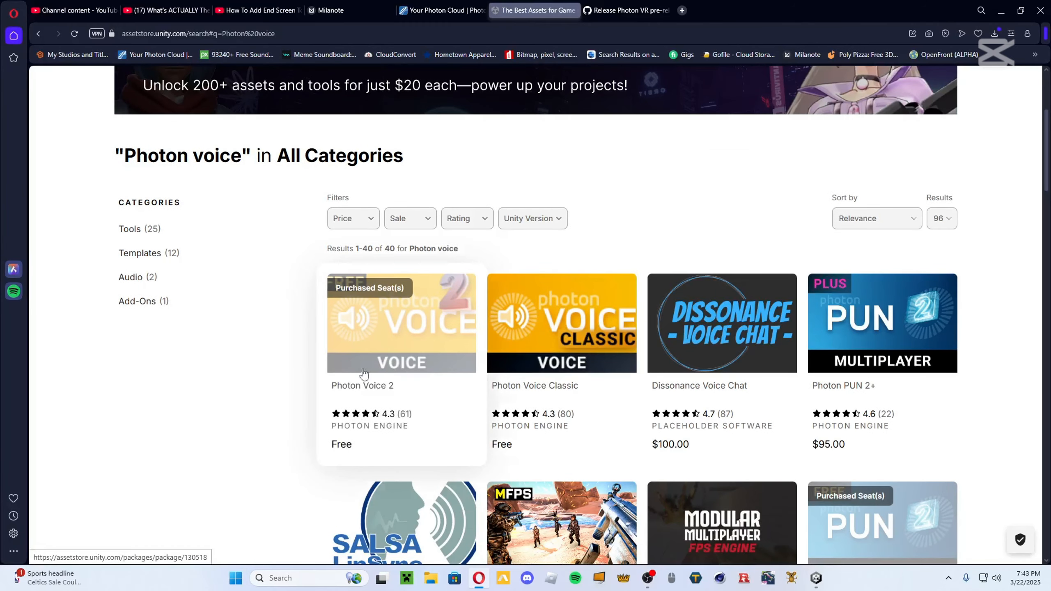
pyautogui.click(387, 341)
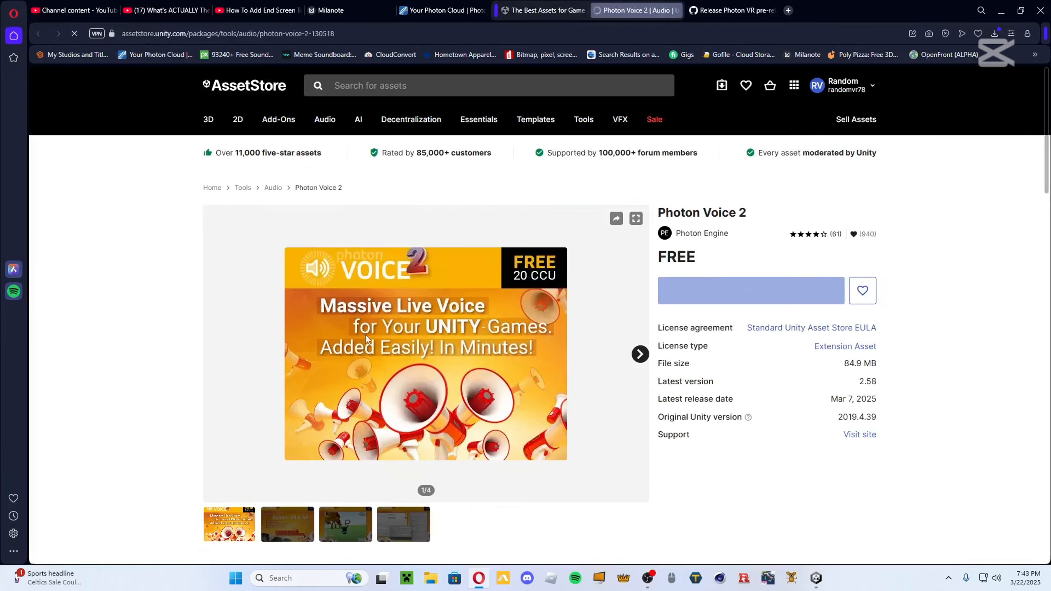
pyautogui.scroll(-3, 317, 351)
pyautogui.click(722, 261)
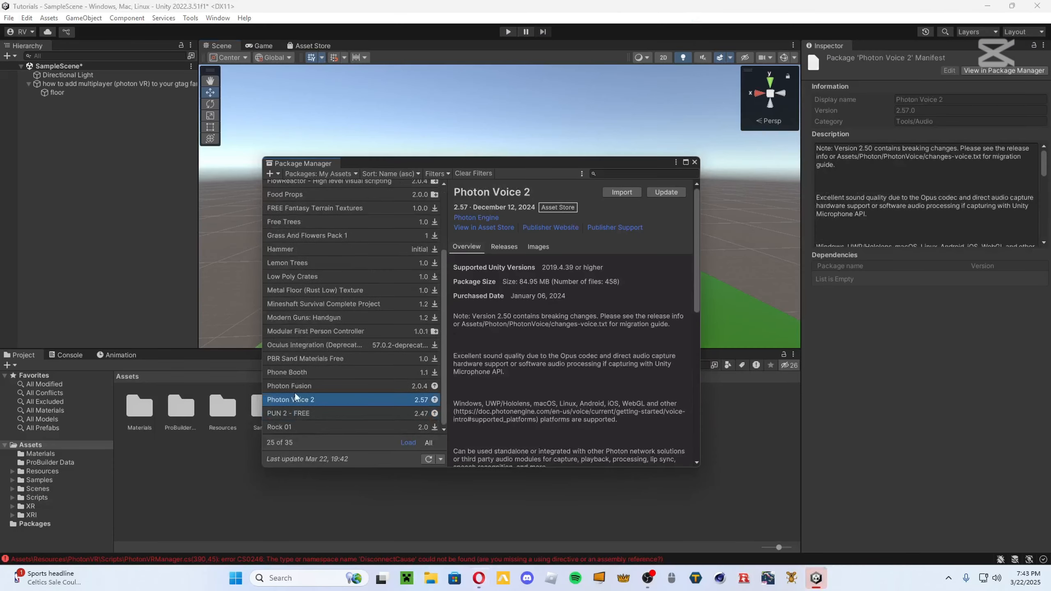
# - Import all files of PUN 2 - FREE from My Assets into the project and check the console for remaining errors
pyautogui.click(292, 412)
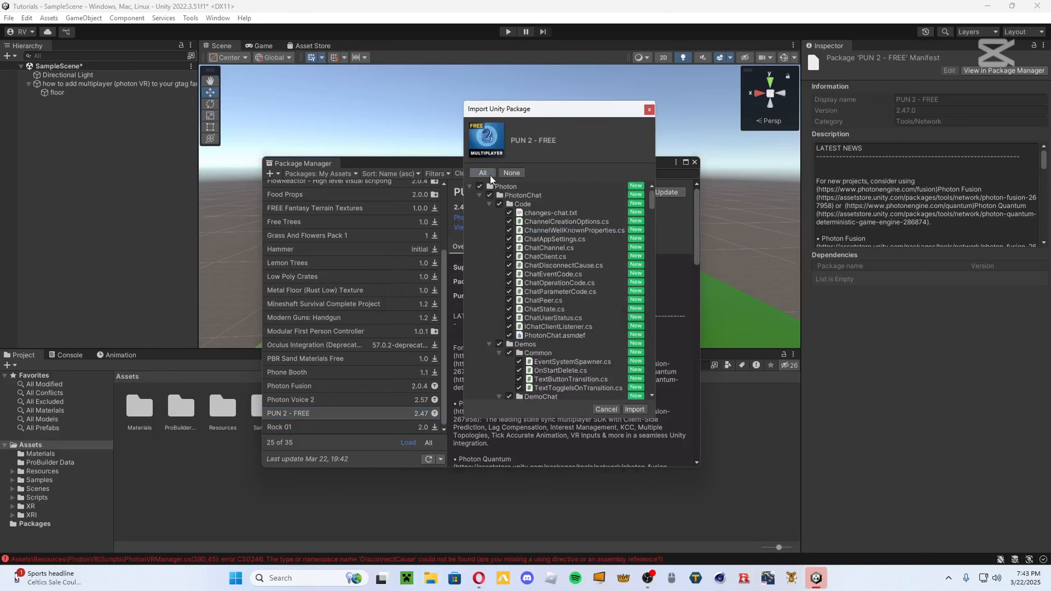
pyautogui.click(629, 408)
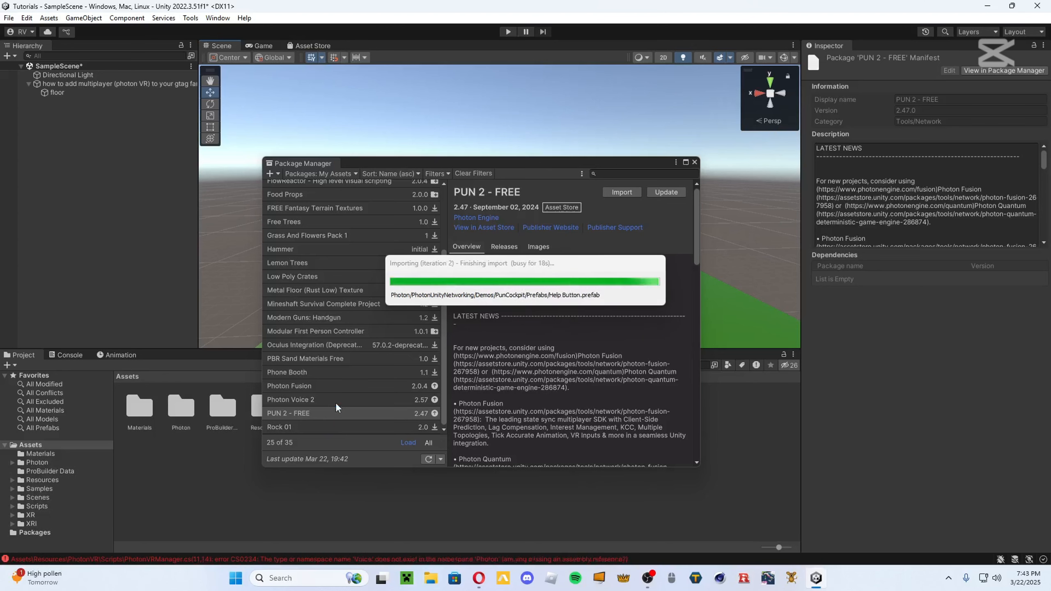
pyautogui.click(342, 561)
pyautogui.moveTo(668, 164); pyautogui.dragTo(840, 7)
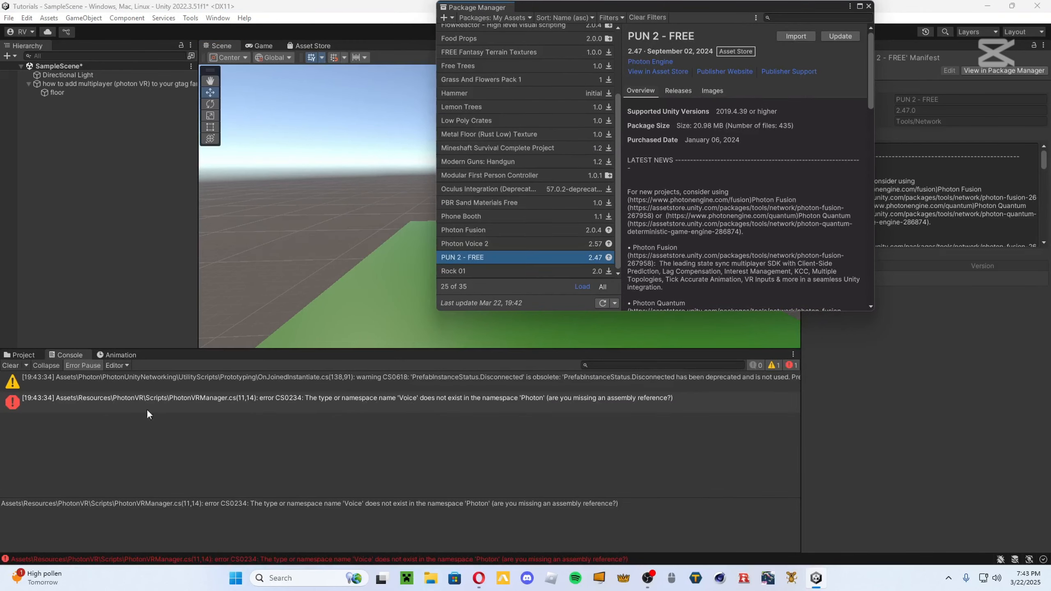
pyautogui.click(19, 355)
# - Import Photon Voice 2, allow script updates for these and any files found later, and close the Package Manager
pyautogui.click(485, 244)
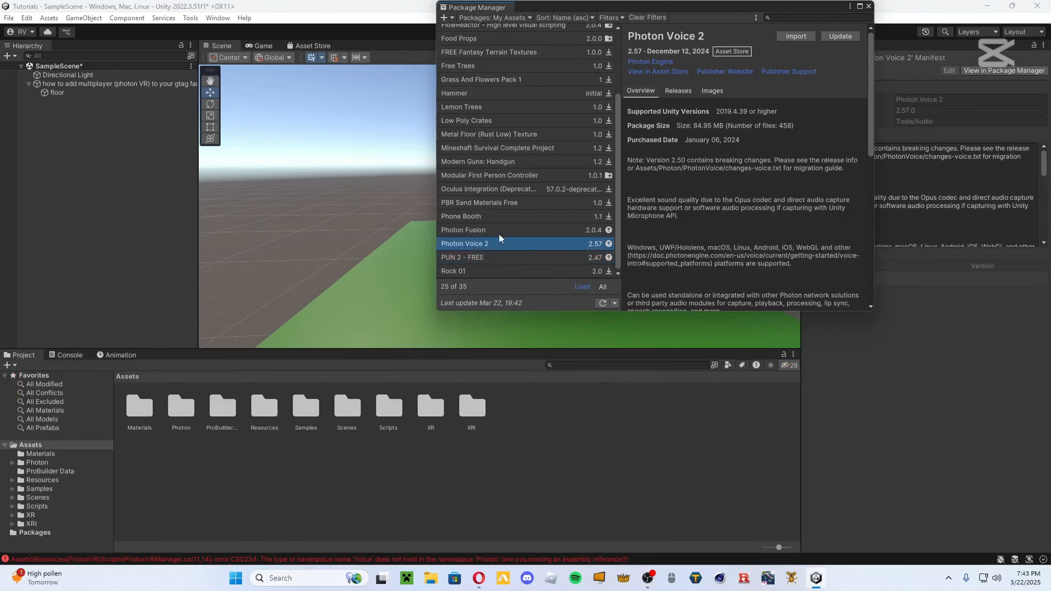
pyautogui.moveTo(695, 13); pyautogui.dragTo(482, 162)
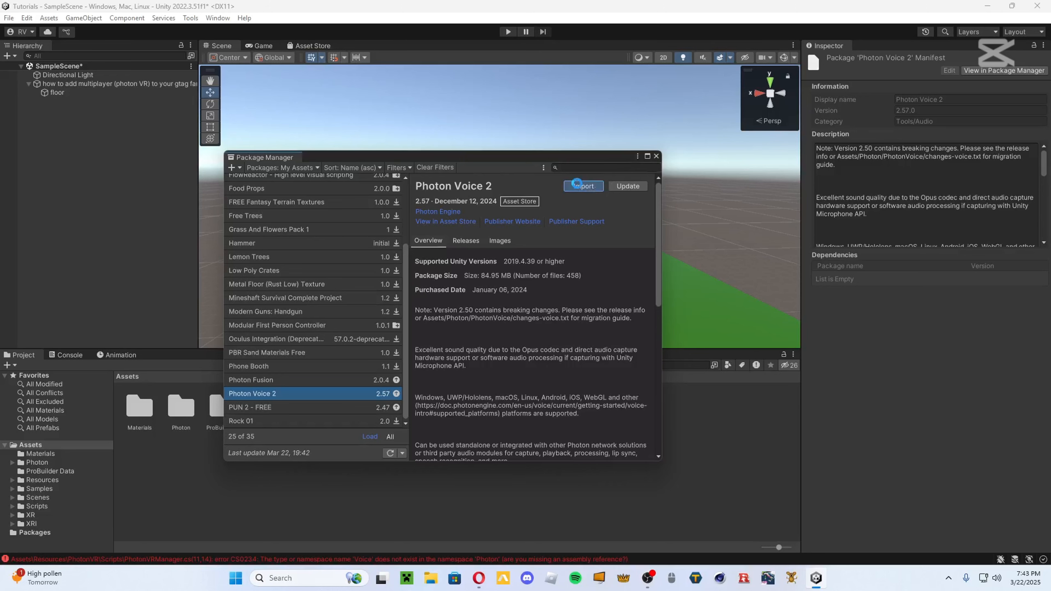
pyautogui.click(583, 186)
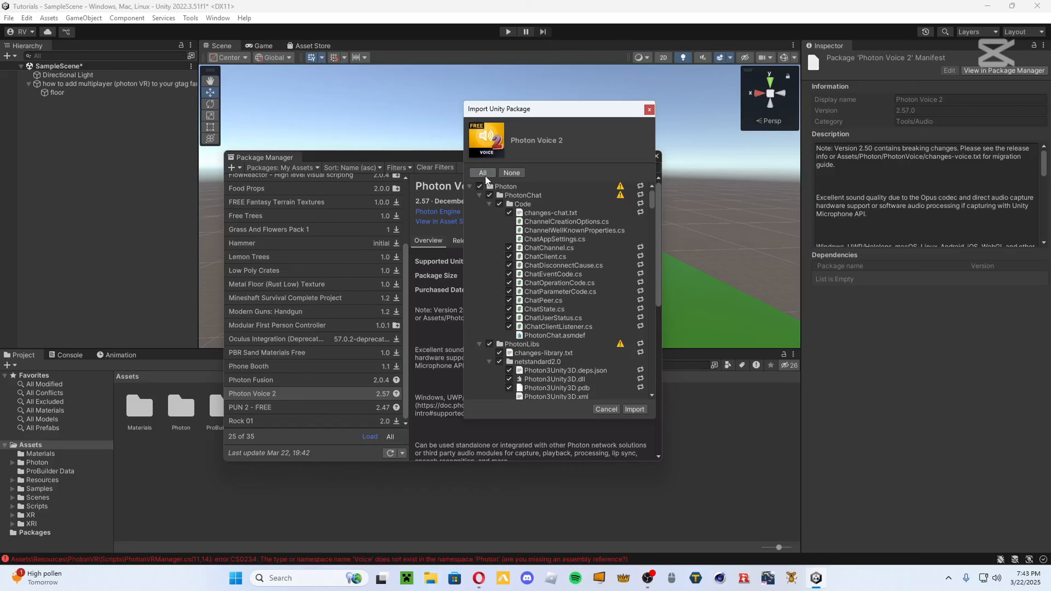
pyautogui.click(621, 183)
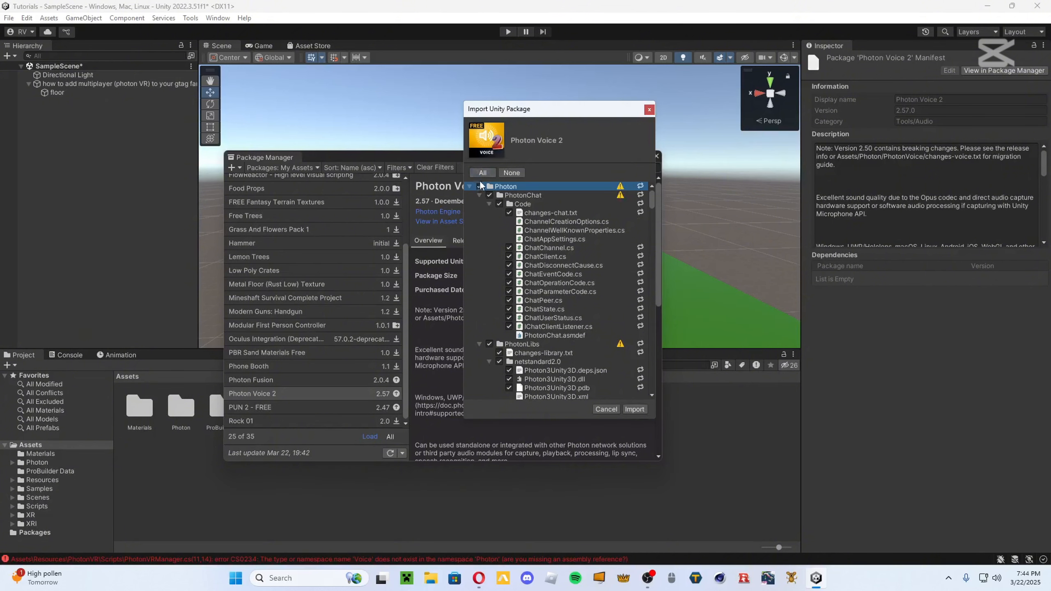
pyautogui.click(633, 409)
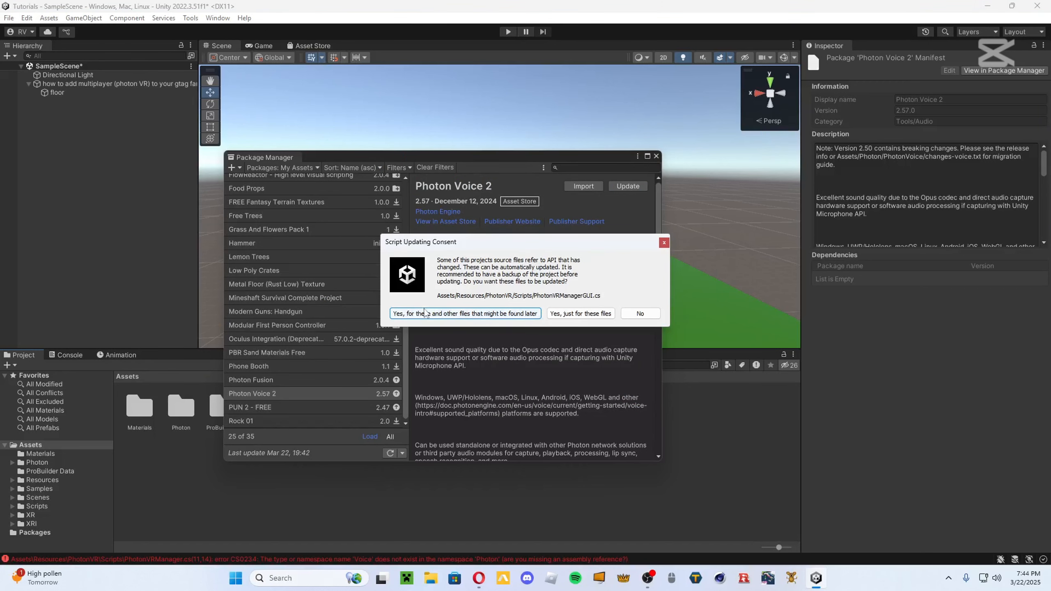
pyautogui.click(514, 315)
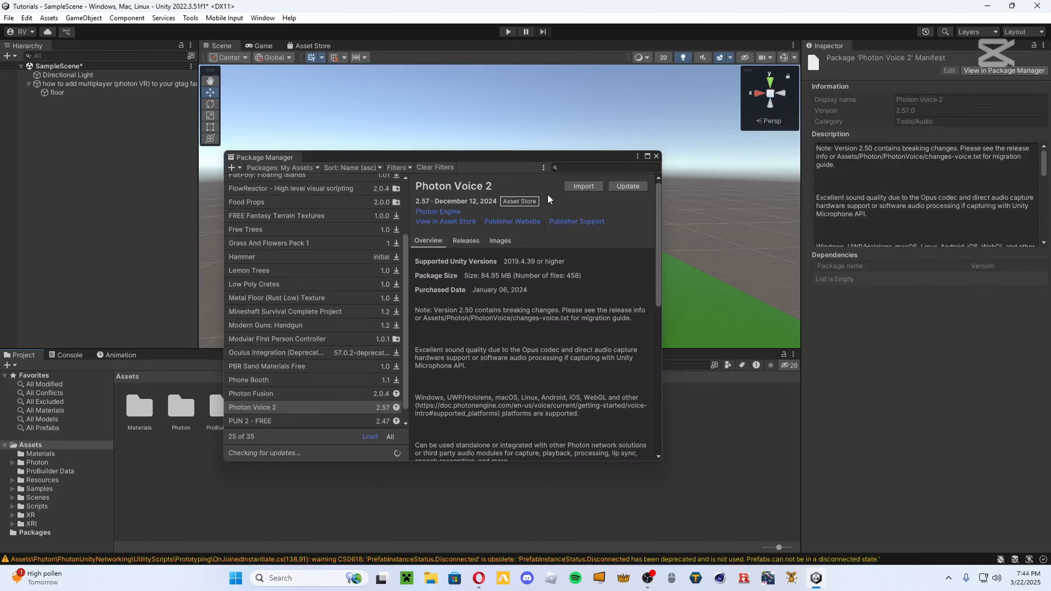
pyautogui.click(656, 156)
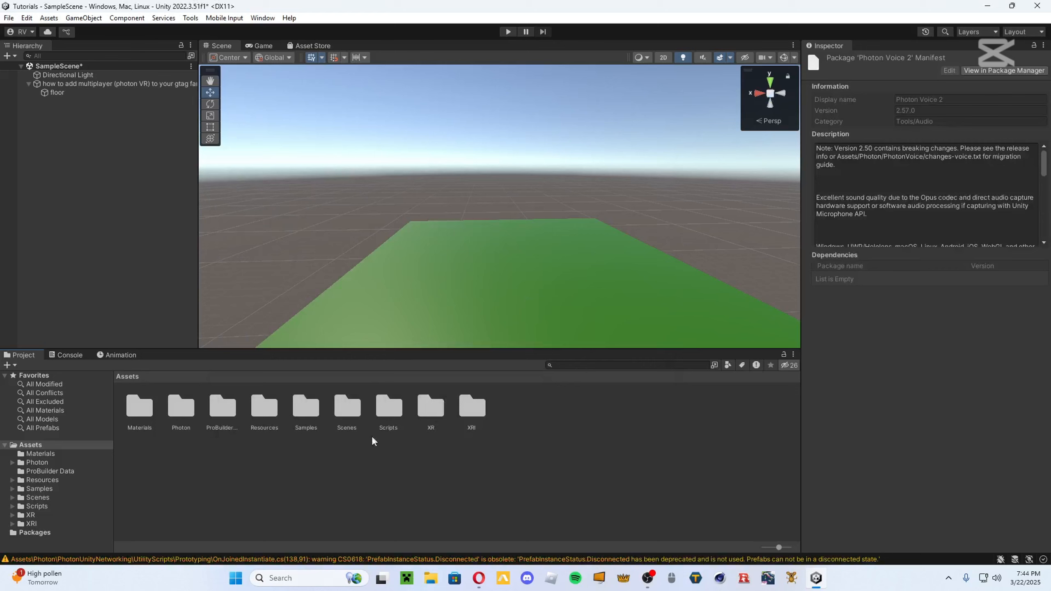
# - Clear all messages from the console and return to the project's asset folders
pyautogui.click(292, 558)
pyautogui.click(5, 364)
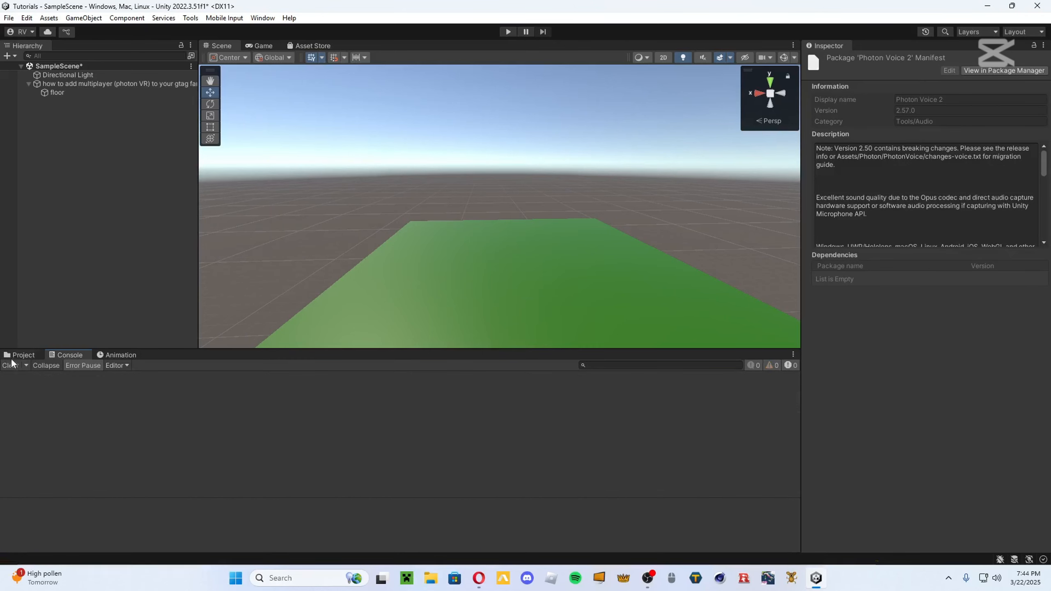
pyautogui.click(19, 354)
pyautogui.moveTo(509, 228); pyautogui.dragTo(497, 251, button='right')
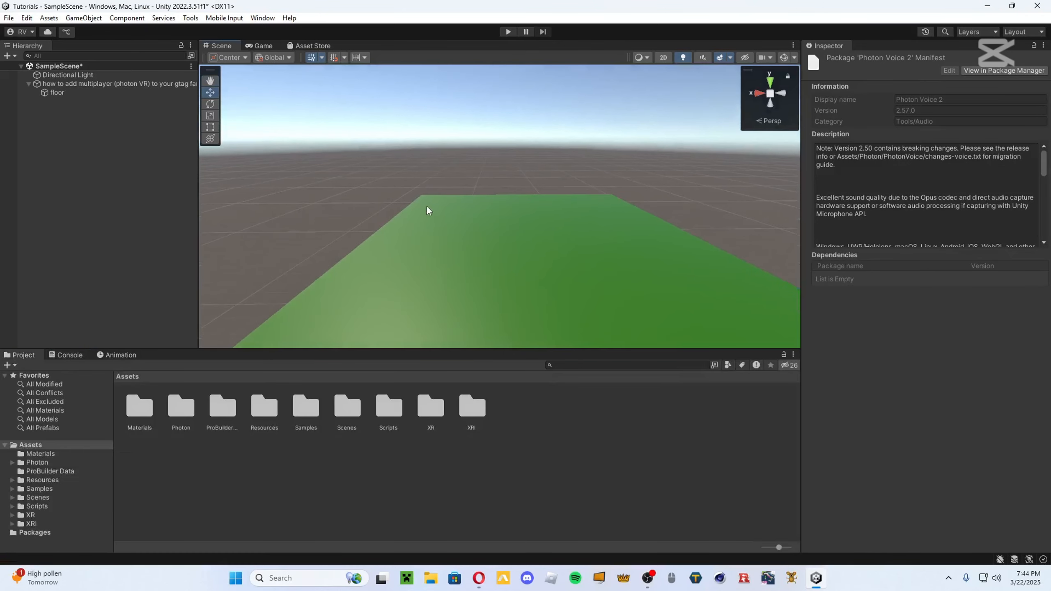
pyautogui.moveTo(426, 207); pyautogui.dragTo(430, 202, button='right')
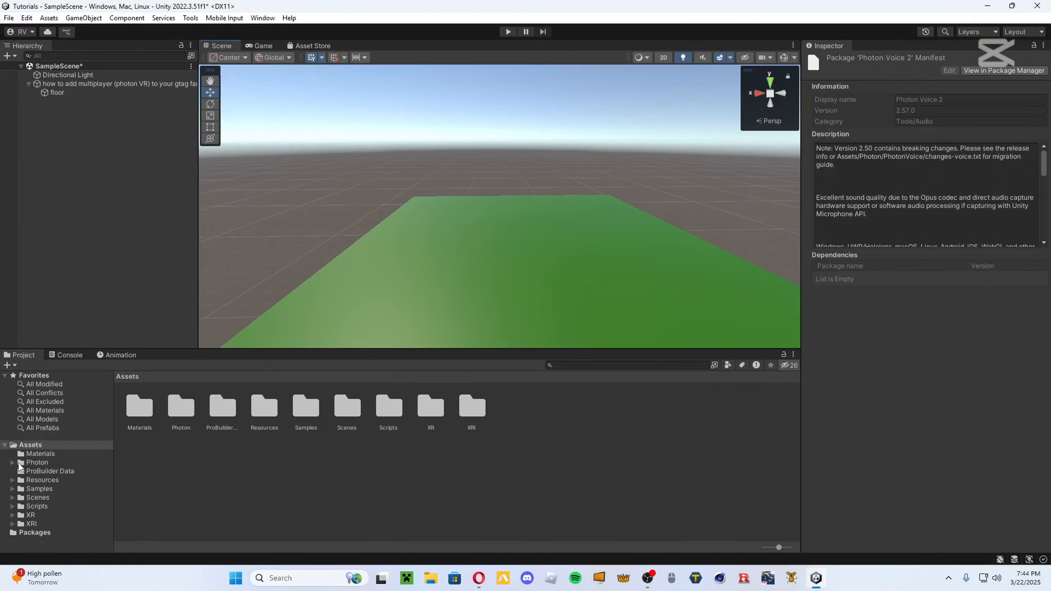
# - Find the PhotonVR folder inside Resources and open its Prefabs folder
pyautogui.click(25, 462)
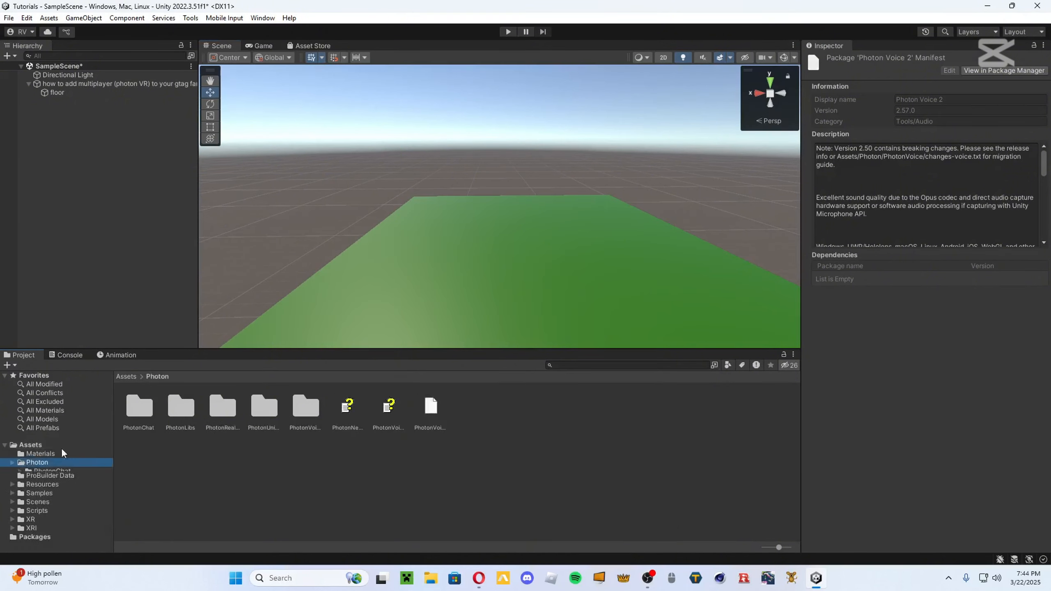
pyautogui.click(33, 497)
pyautogui.click(41, 480)
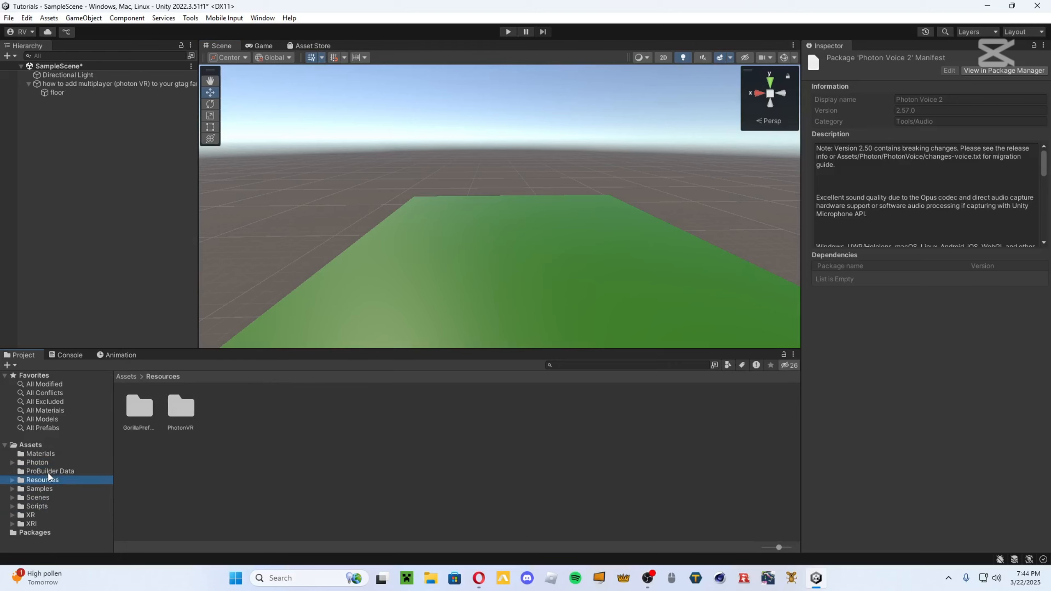
pyautogui.click(47, 472)
pyautogui.click(40, 462)
pyautogui.click(43, 481)
pyautogui.click(30, 488)
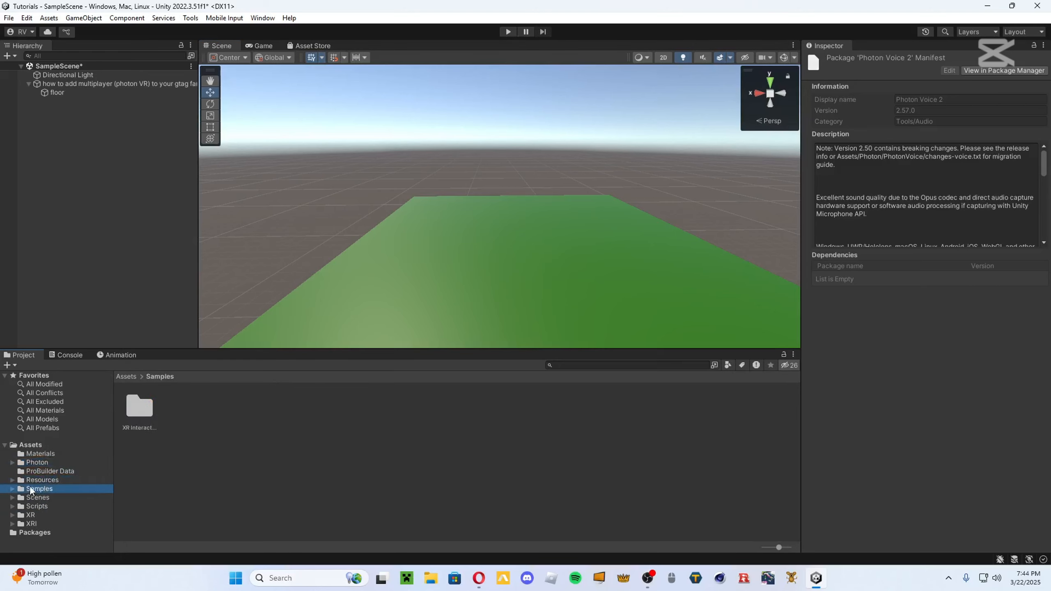
pyautogui.click(45, 480)
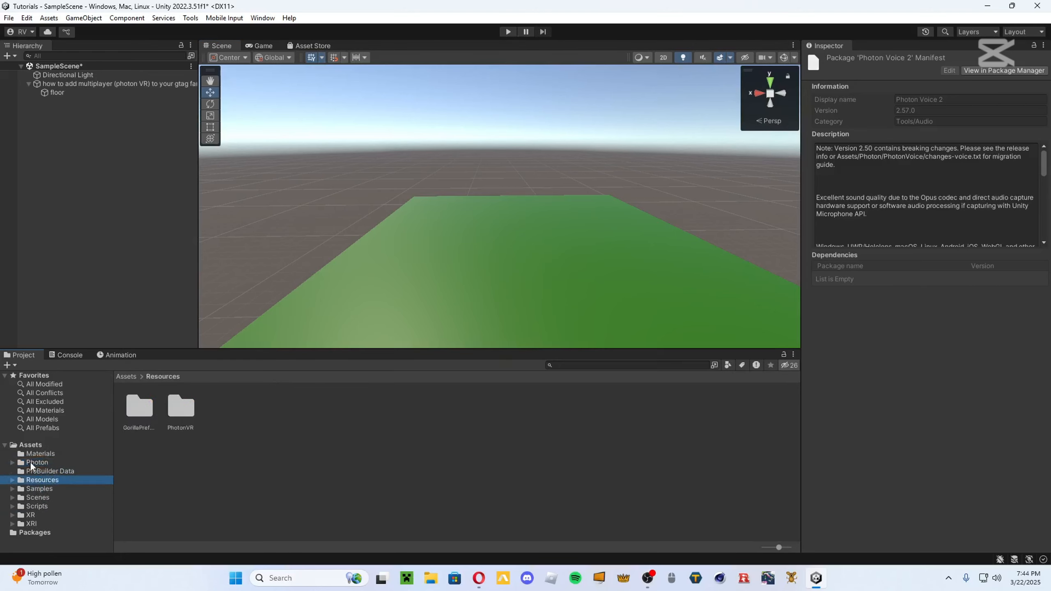
pyautogui.doubleClick(182, 406)
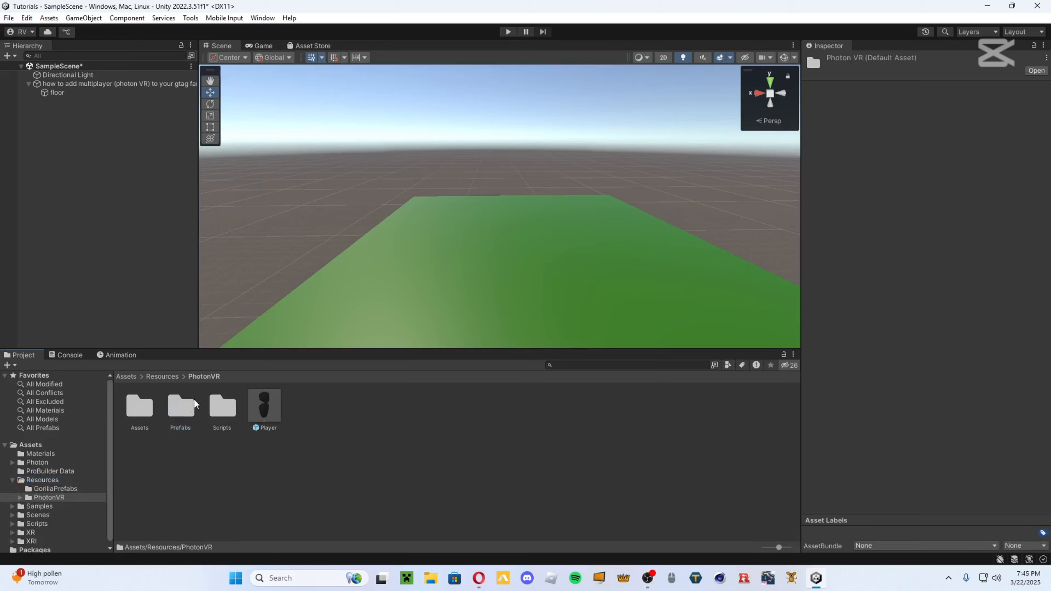
pyautogui.moveTo(350, 313); pyautogui.dragTo(349, 334, button='right')
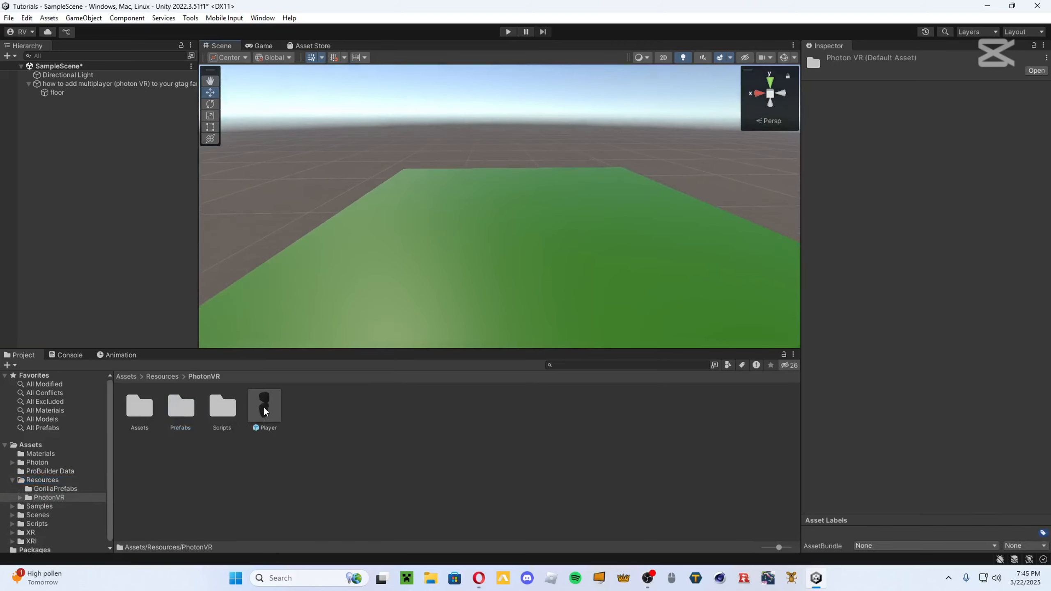
pyautogui.doubleClick(186, 411)
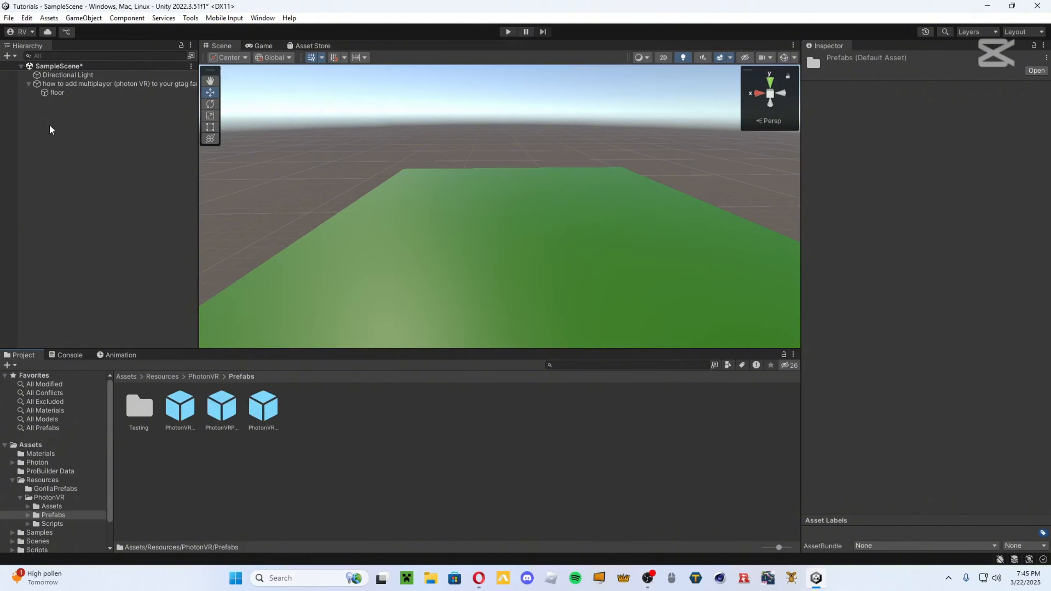
# - Create an empty object named PhotonManager at the root of the scene
pyautogui.rightClick(84, 212)
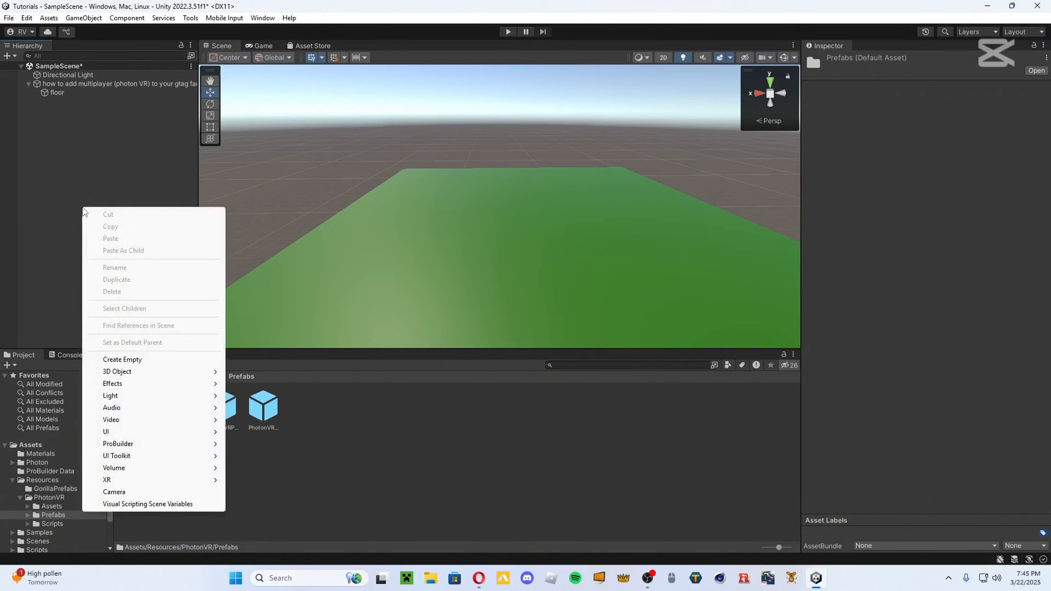
pyautogui.click(115, 360)
pyautogui.write('P')
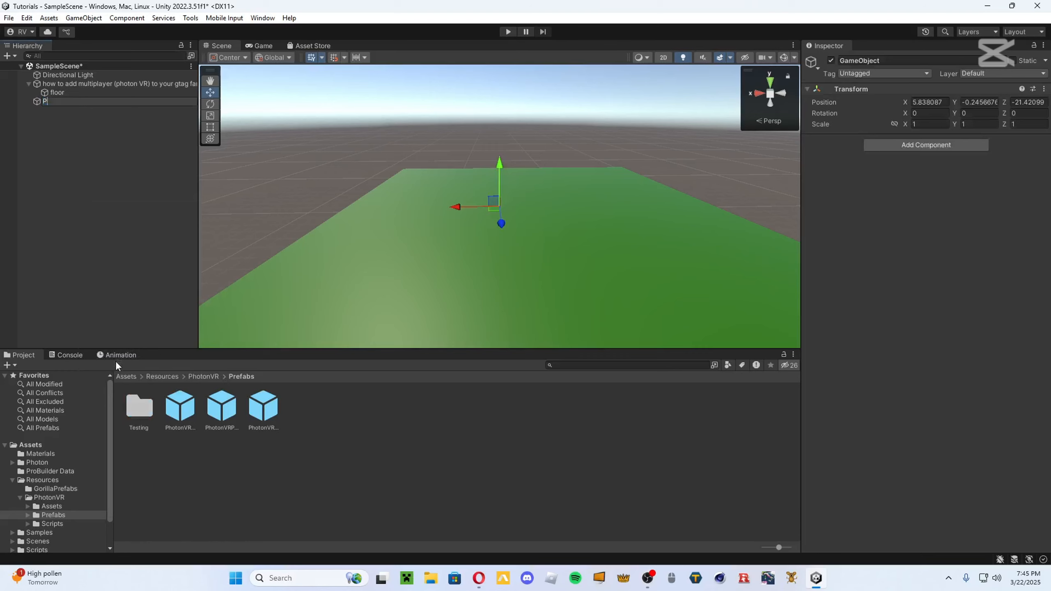
pyautogui.write('hotonManager')
pyautogui.press('Return')
# - Create an empty object named Networking at the root of the scene
pyautogui.rightClick(70, 201)
pyautogui.click(117, 352)
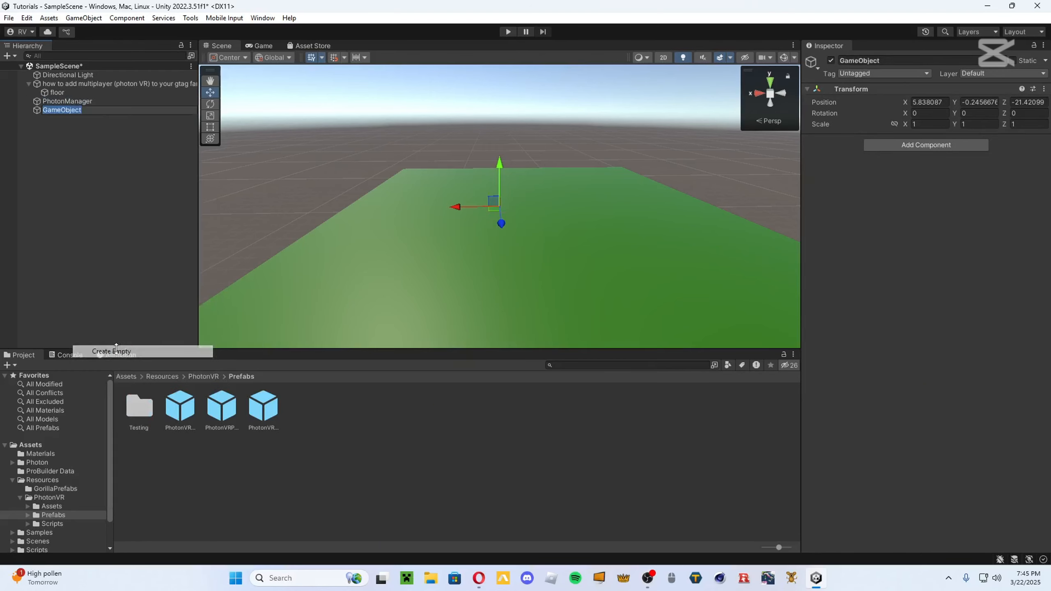
pyautogui.write('Networking')
pyautogui.press('Return')
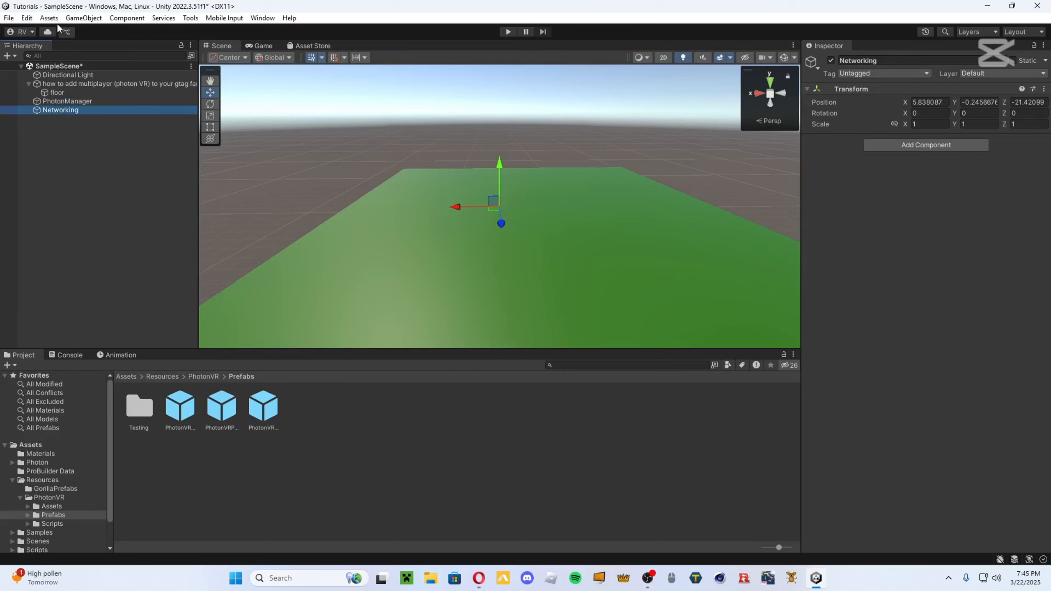
# - Delete the PhotonManager object from the scene and select the Networking object
pyautogui.rightClick(73, 101)
pyautogui.click(83, 189)
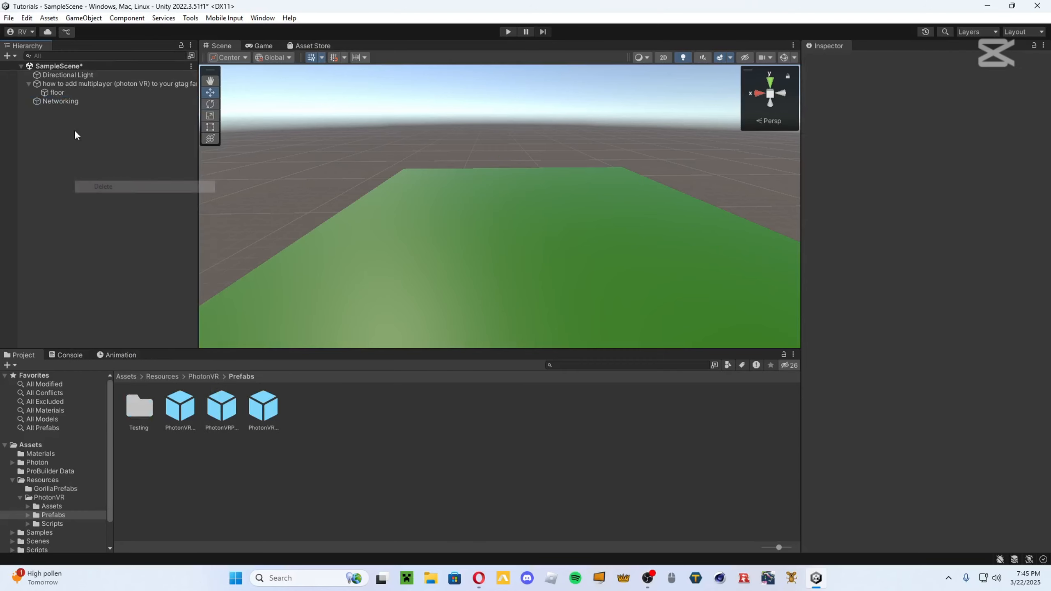
pyautogui.click(68, 104)
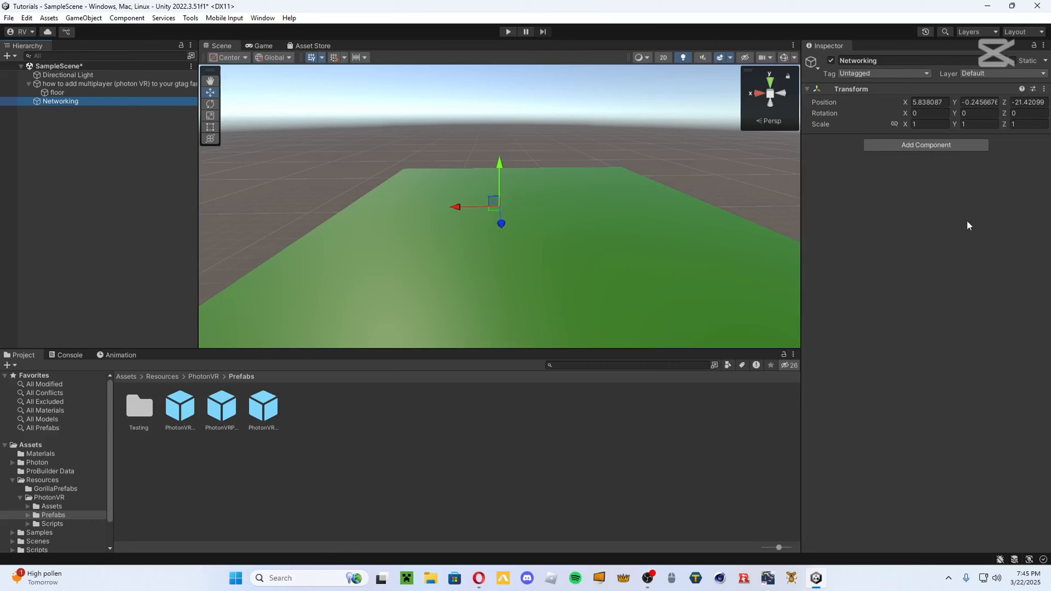
# - Add the PhotonVRManager, PhotonVRPlayerSpawner and PhotonVRVoice prefabs as children of the Networking object
pyautogui.moveTo(179, 408); pyautogui.dragTo(139, 101)
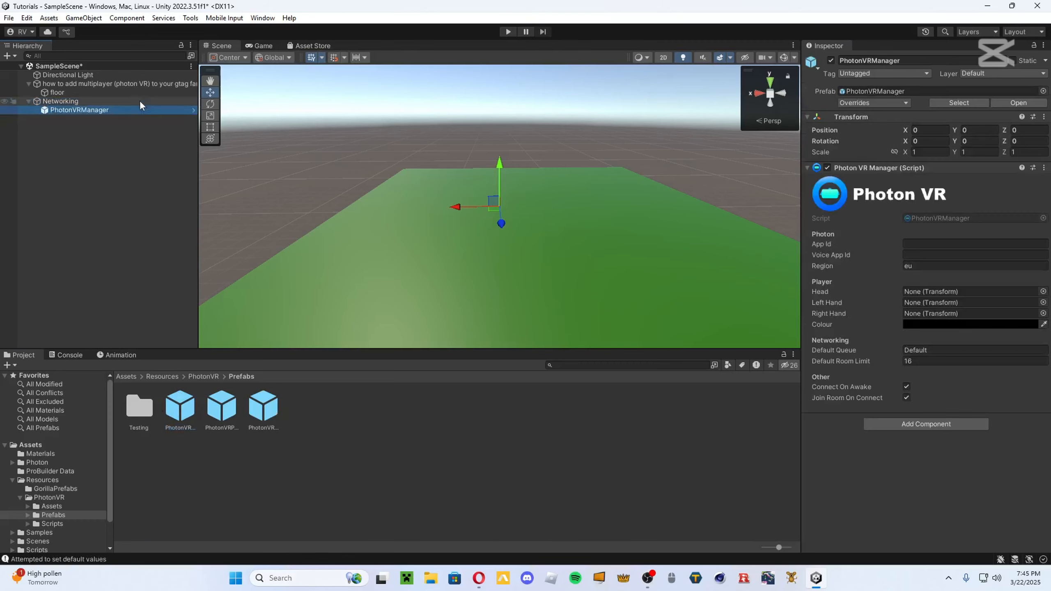
pyautogui.moveTo(78, 136); pyautogui.dragTo(66, 102)
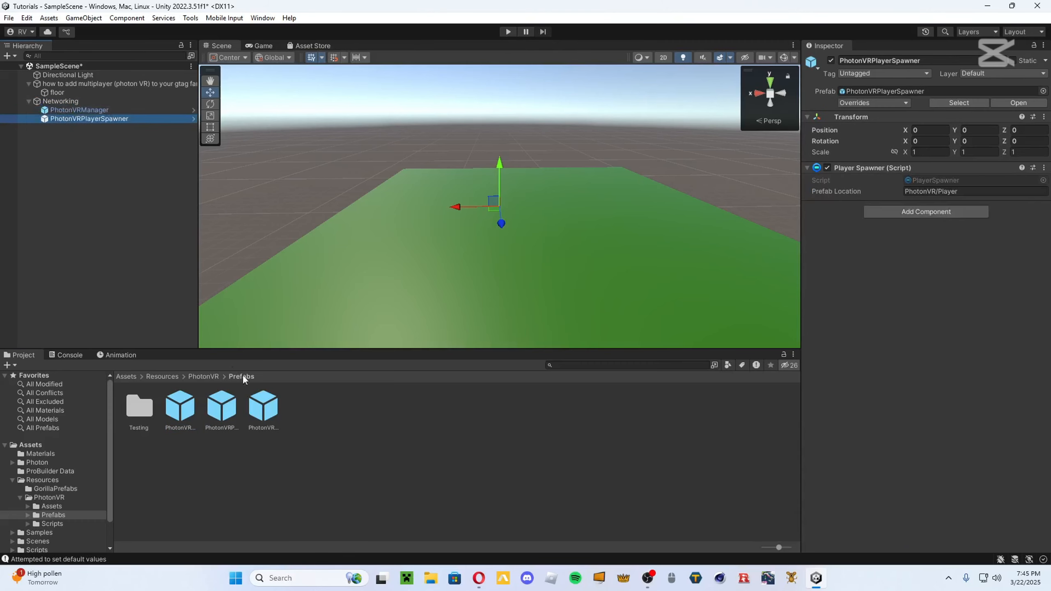
pyautogui.moveTo(262, 406); pyautogui.dragTo(64, 104)
# - Examine the component settings of the PhotonVR manager, player spawner and voice objects under Networking
pyautogui.click(78, 117)
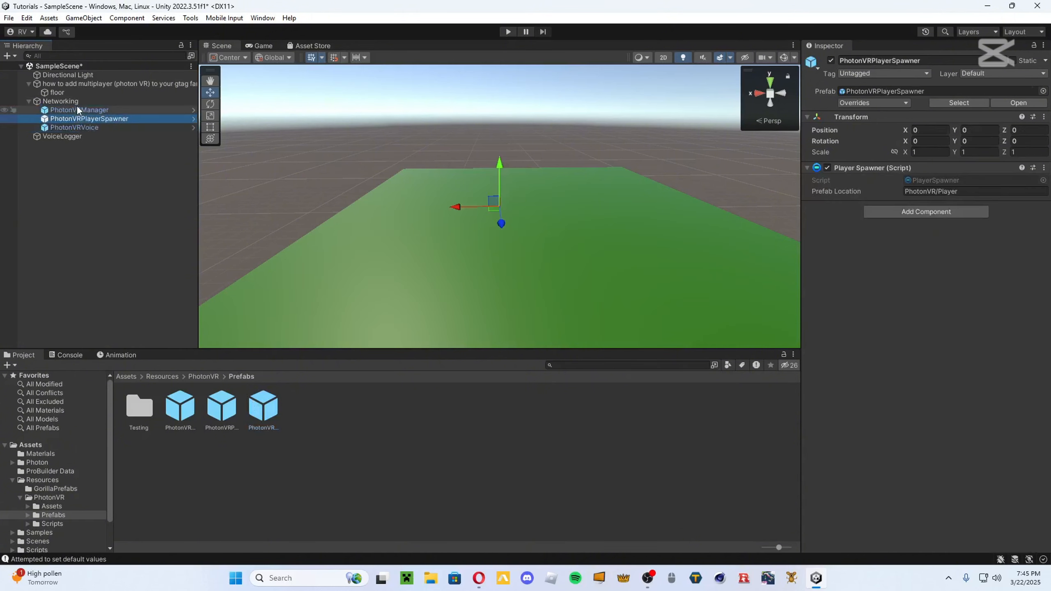
pyautogui.click(77, 109)
pyautogui.click(77, 120)
pyautogui.click(78, 125)
pyautogui.click(80, 110)
pyautogui.click(81, 125)
pyautogui.click(80, 119)
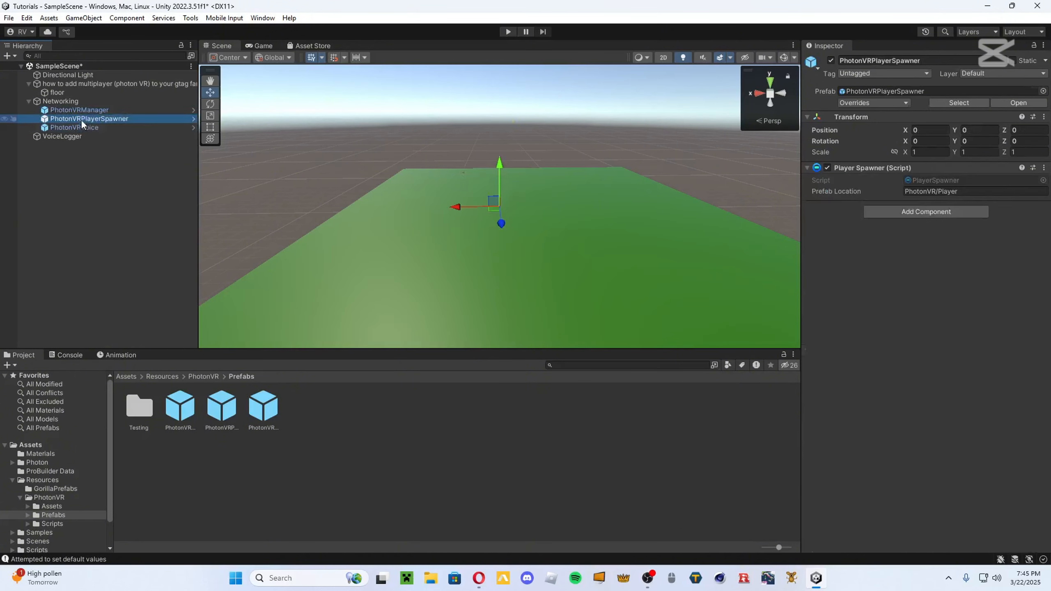
pyautogui.click(81, 126)
pyautogui.click(79, 117)
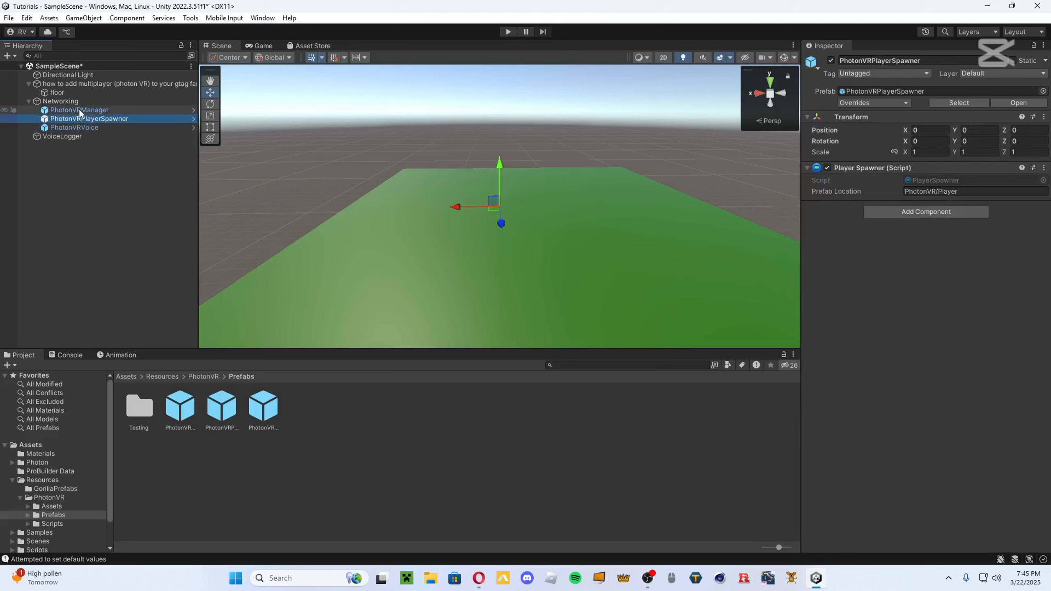
# - Set the region of the PhotonVRManager object to us
pyautogui.click(79, 109)
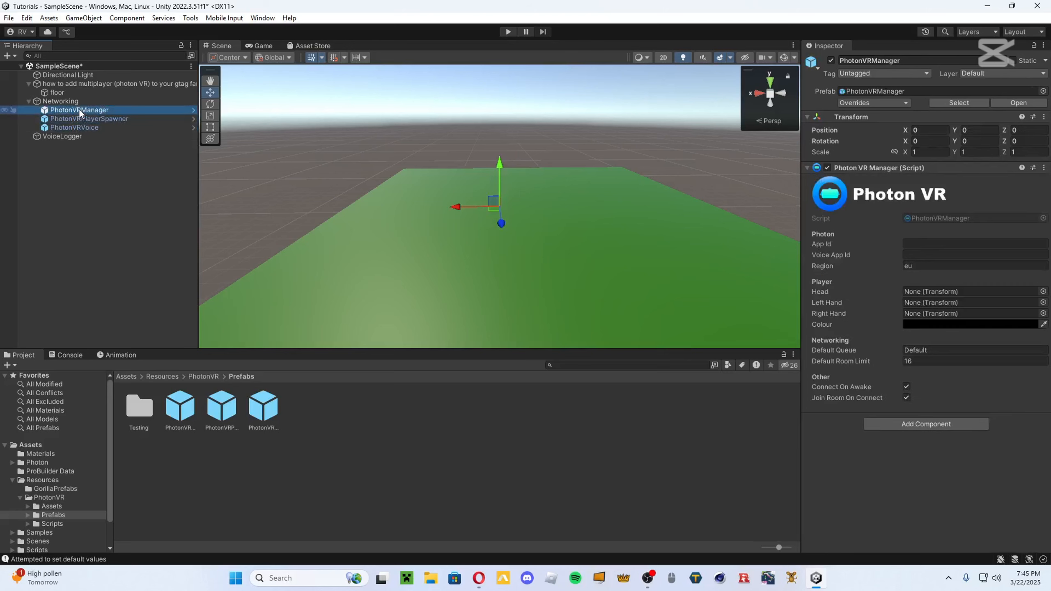
pyautogui.click(917, 266)
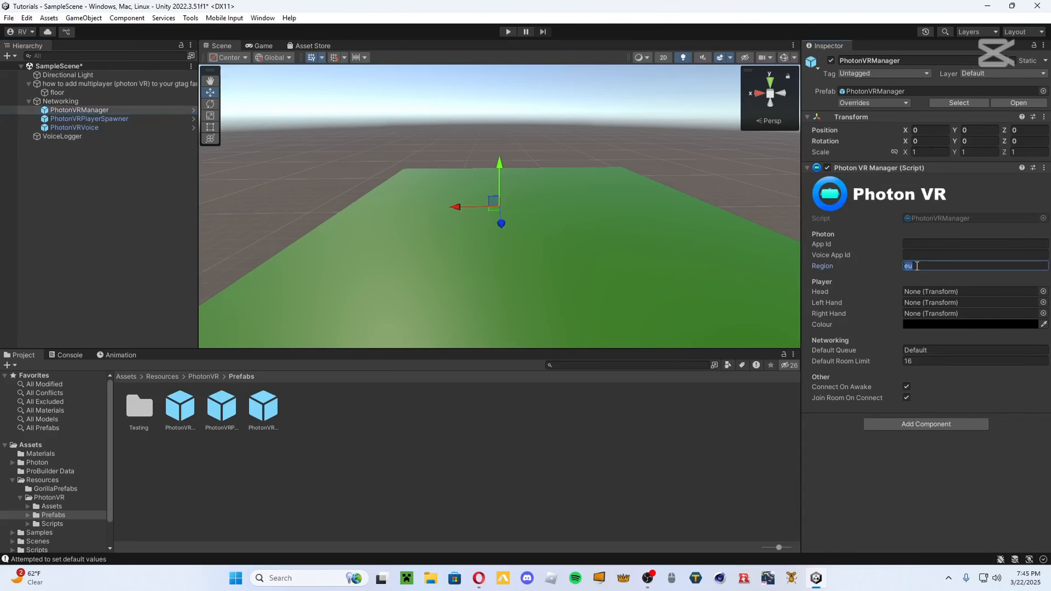
pyautogui.write('us')
pyautogui.click(920, 253)
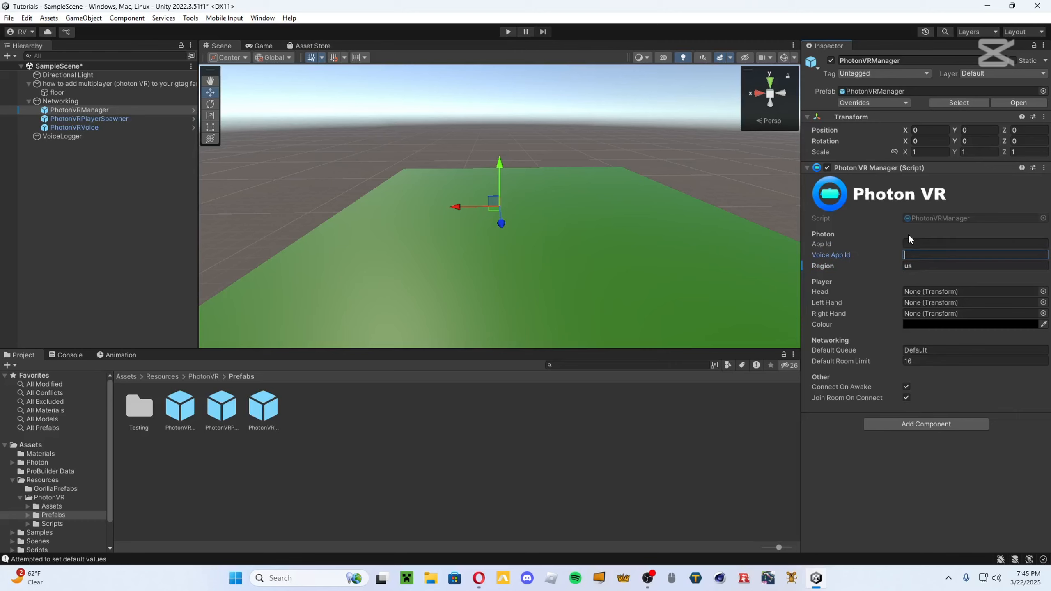
pyautogui.click(888, 345)
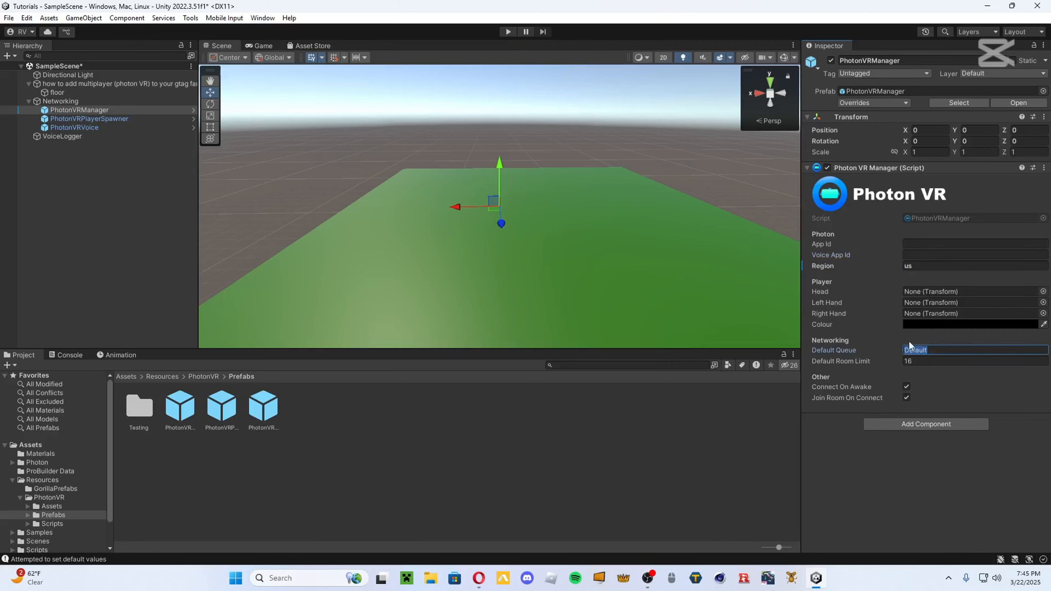
pyautogui.click(837, 464)
# - Set the PhotonVRManager's default room limit to 10 and keep us as its region
pyautogui.click(922, 361)
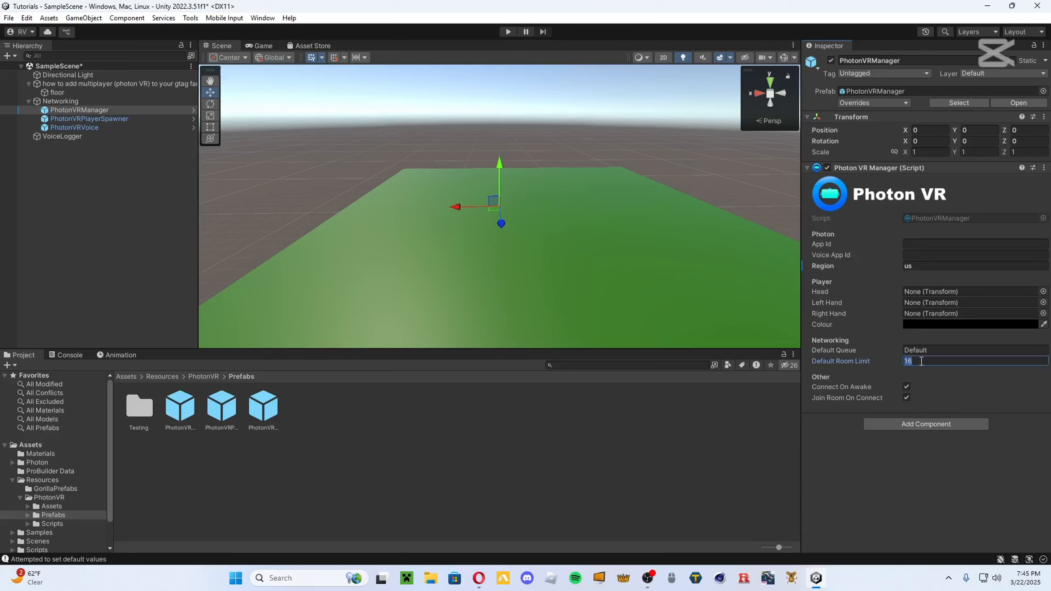
pyautogui.press('BackSpace')
pyautogui.click(935, 252)
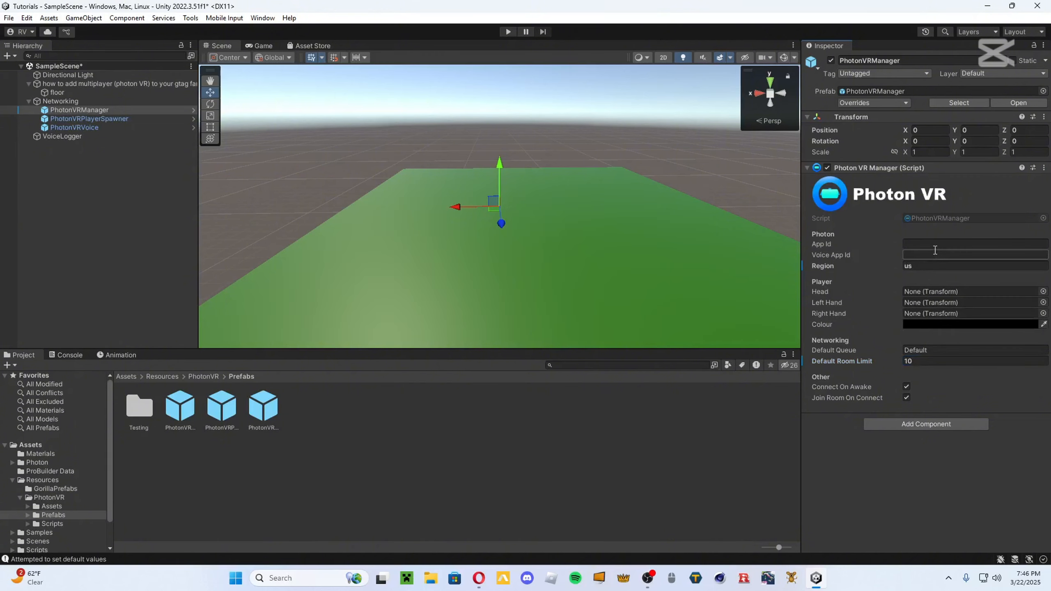
pyautogui.click(929, 267)
pyautogui.press('BackSpace')
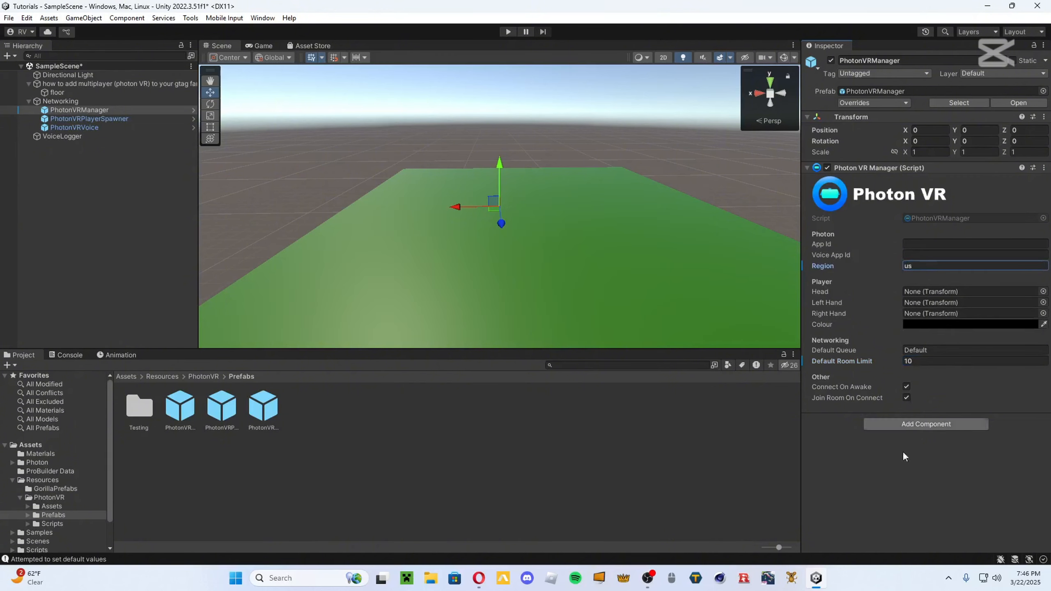
pyautogui.click(905, 486)
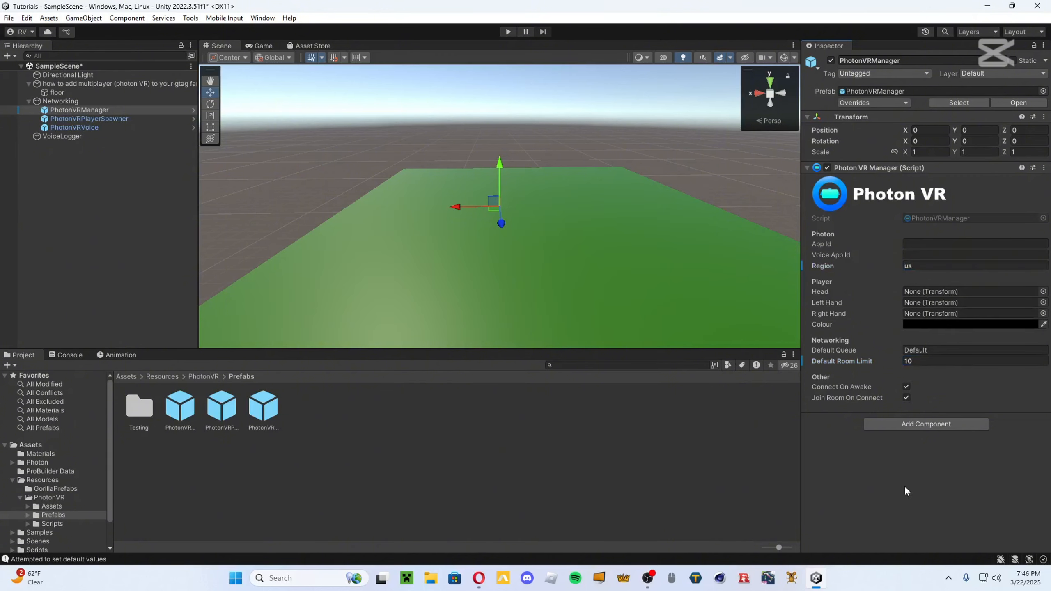
# - Copy the App ID of the Tutorial SV 1 Pun app from the Photon dashboard in Opera into the PhotonVRManager's App Id in Unity
pyautogui.click(478, 578)
pyautogui.click(446, 5)
pyautogui.scroll(-15, 417, 365)
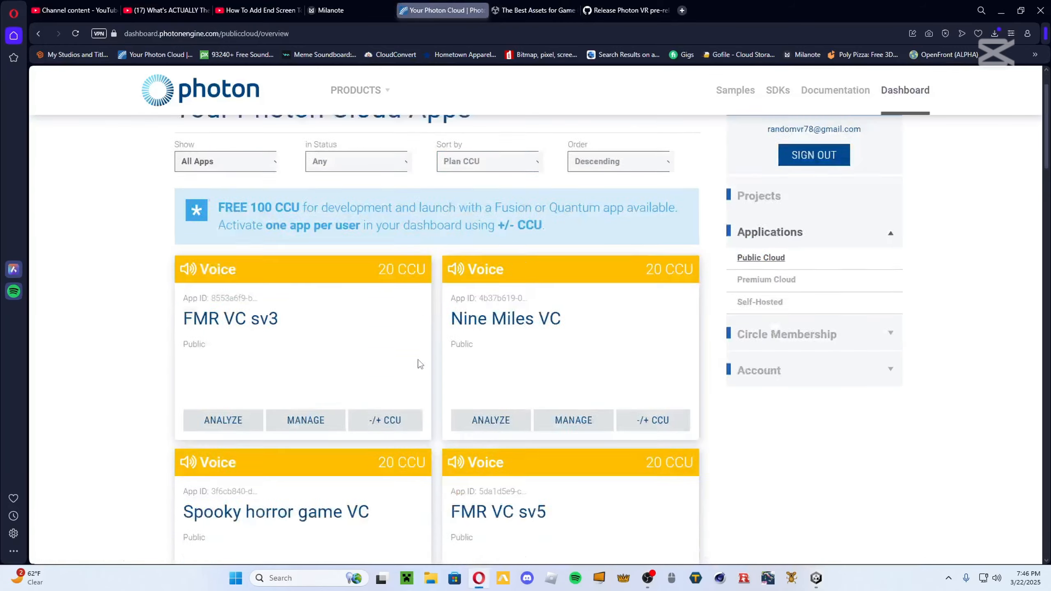
pyautogui.scroll(-15, 417, 367)
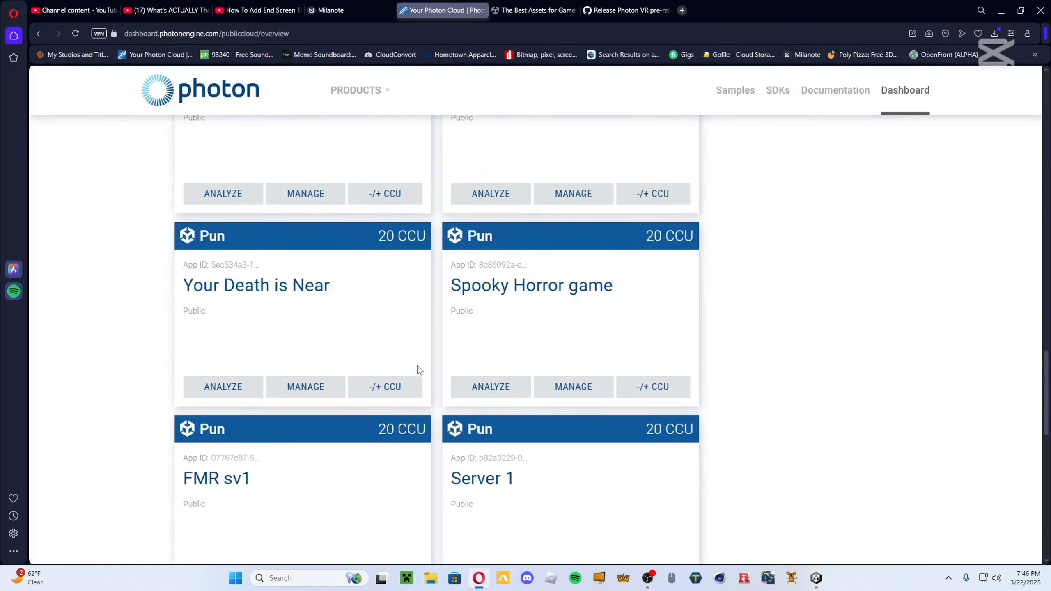
pyautogui.scroll(-4, 461, 377)
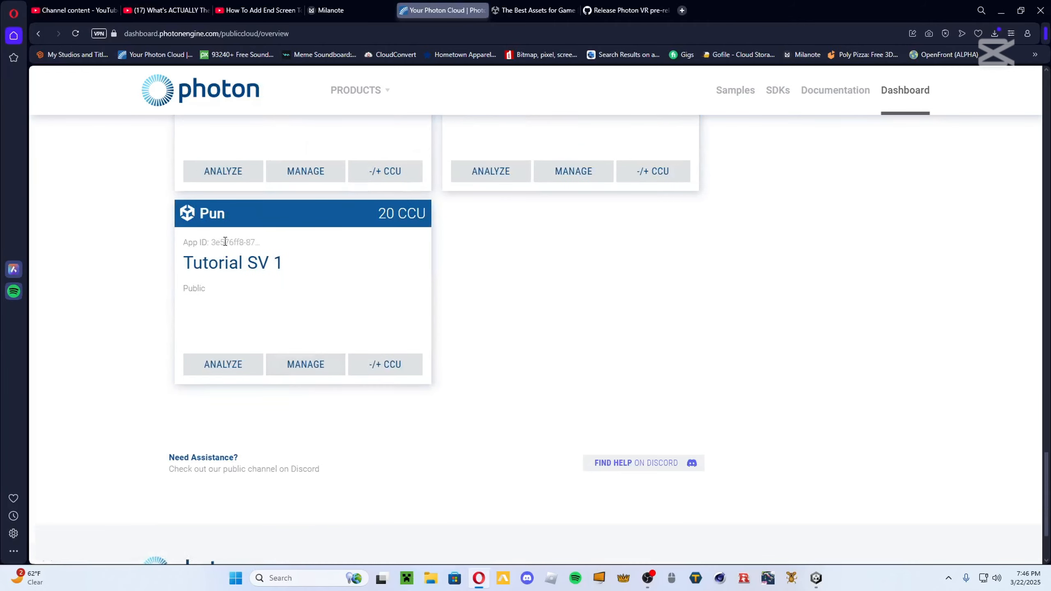
pyautogui.click(245, 238)
pyautogui.hotkey('ctrl', 'c')
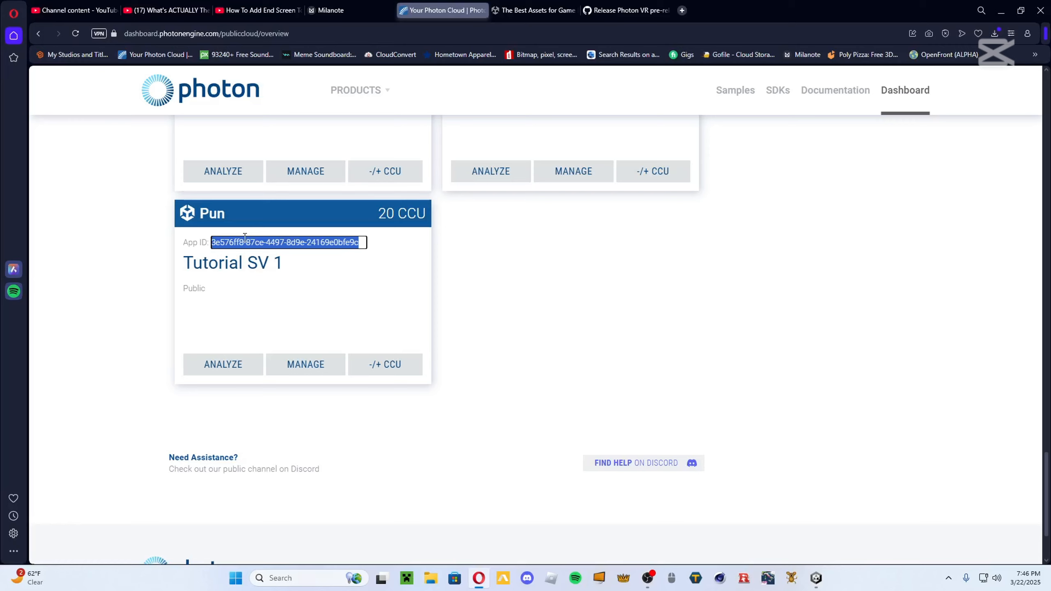
pyautogui.click(816, 578)
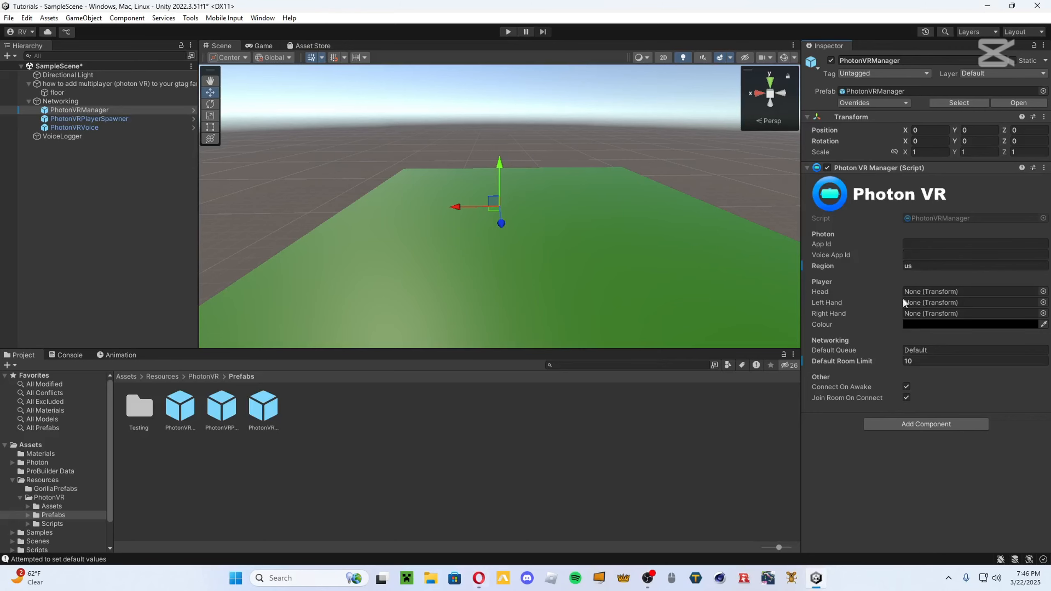
pyautogui.hotkey('ctrl', 'v')
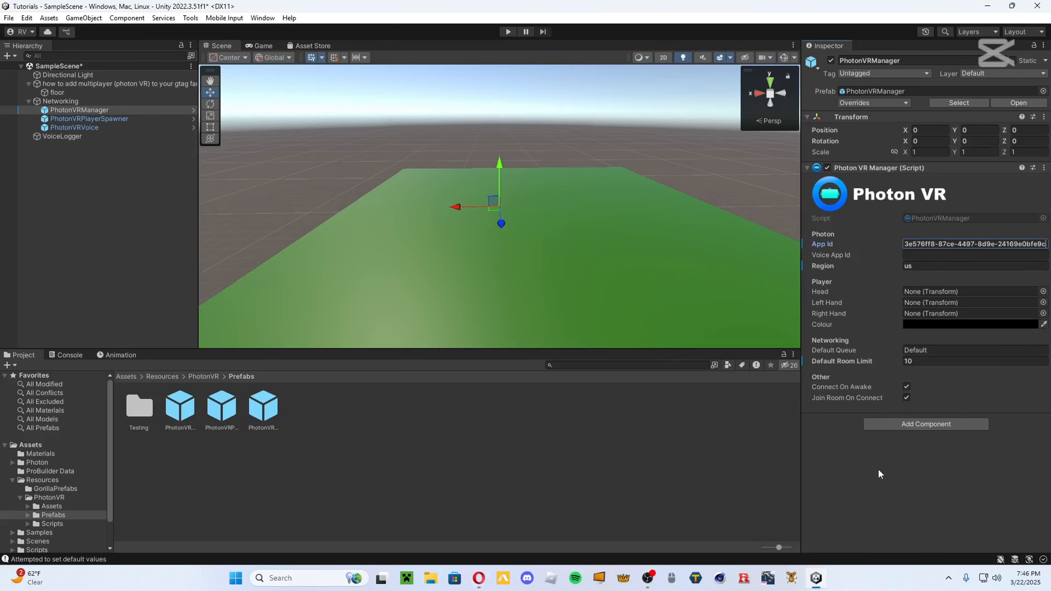
# - Copy the App ID of the Tutorial VC 1 Voice app from the Photon dashboard in Opera
pyautogui.click(479, 578)
pyautogui.scroll(4, 578, 420)
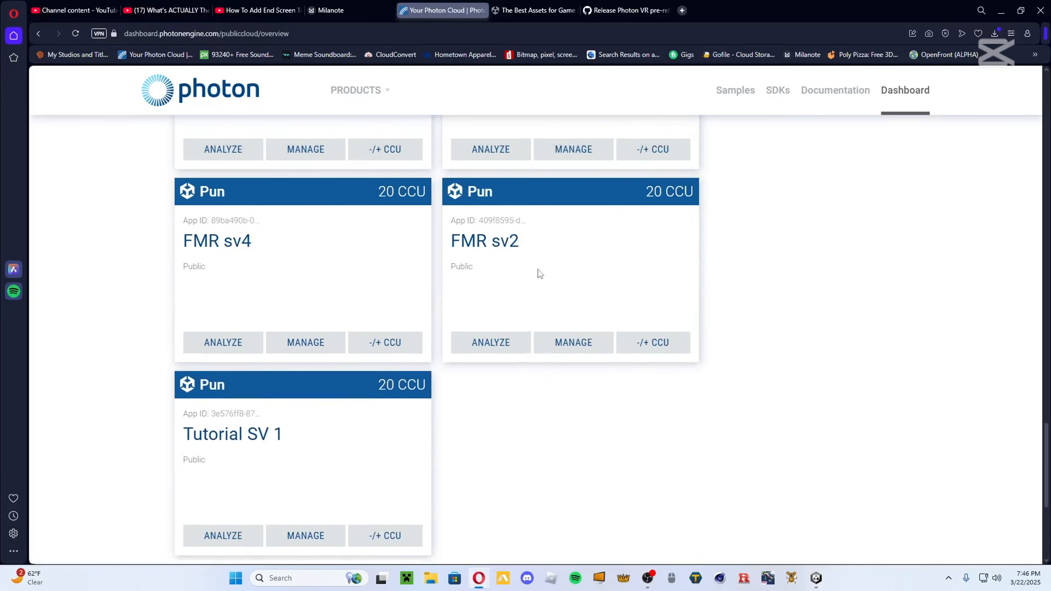
pyautogui.scroll(10, 550, 285)
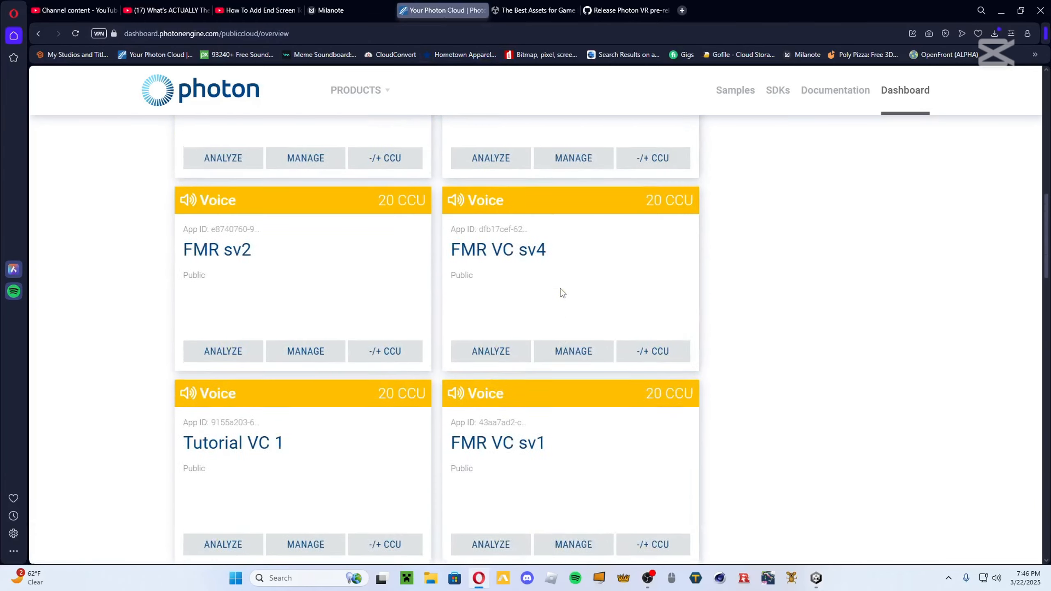
pyautogui.scroll(-7, 561, 291)
pyautogui.scroll(6, 560, 291)
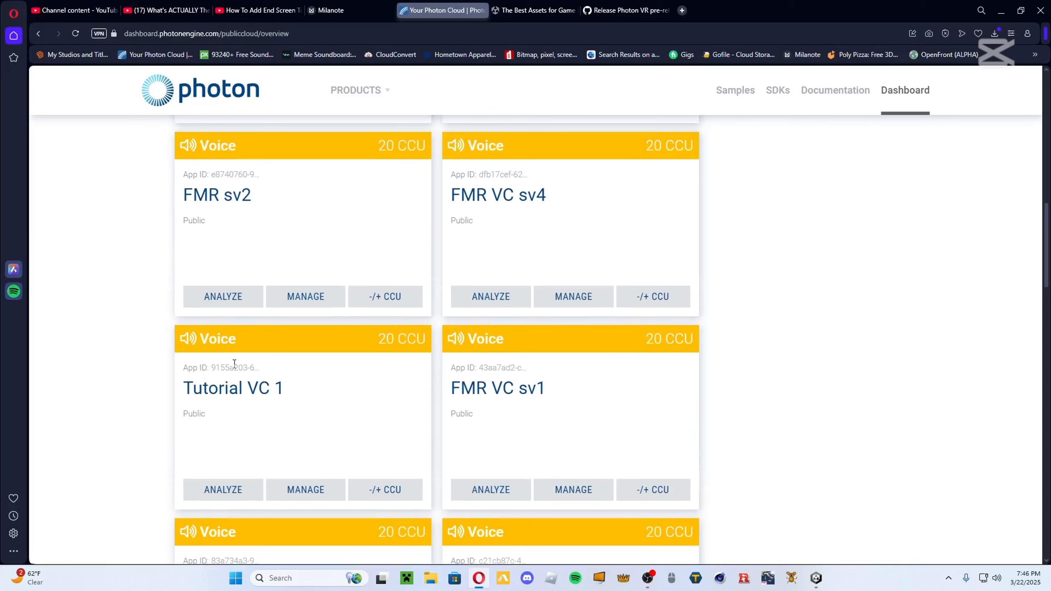
pyautogui.click(232, 368)
pyautogui.hotkey('ctrl', 'c')
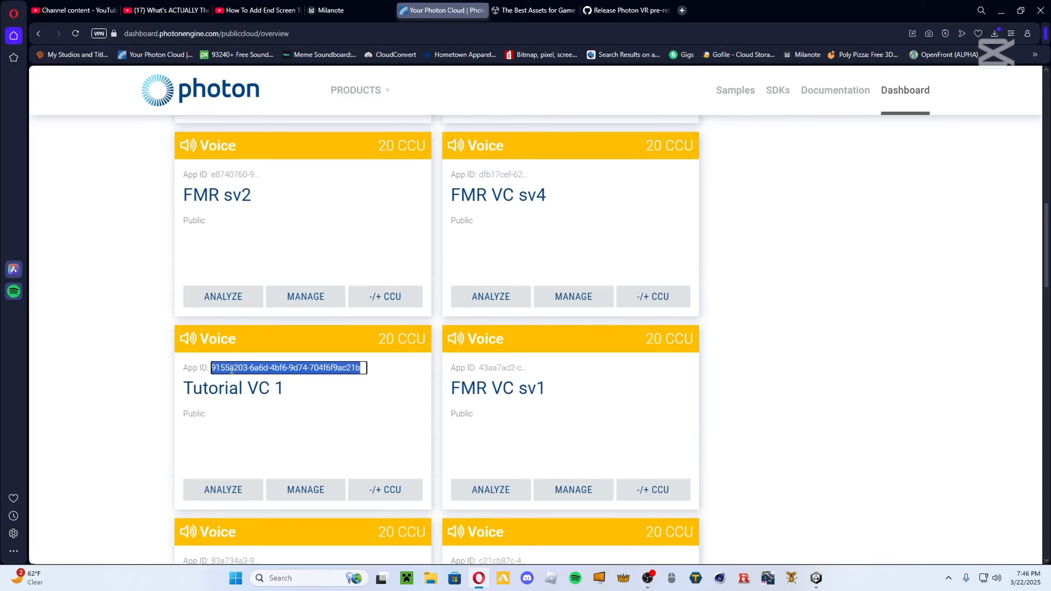
# - Switch back to Unity and paste the copied App ID into the PhotonVRManager's Voice App Id
pyautogui.click(816, 579)
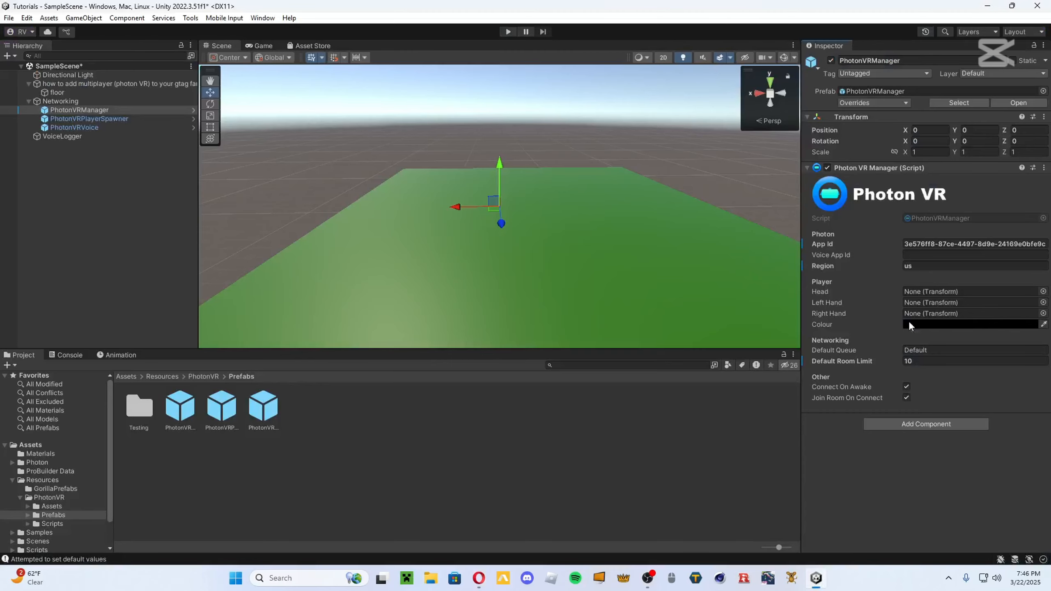
pyautogui.click(919, 256)
pyautogui.press('super+v')
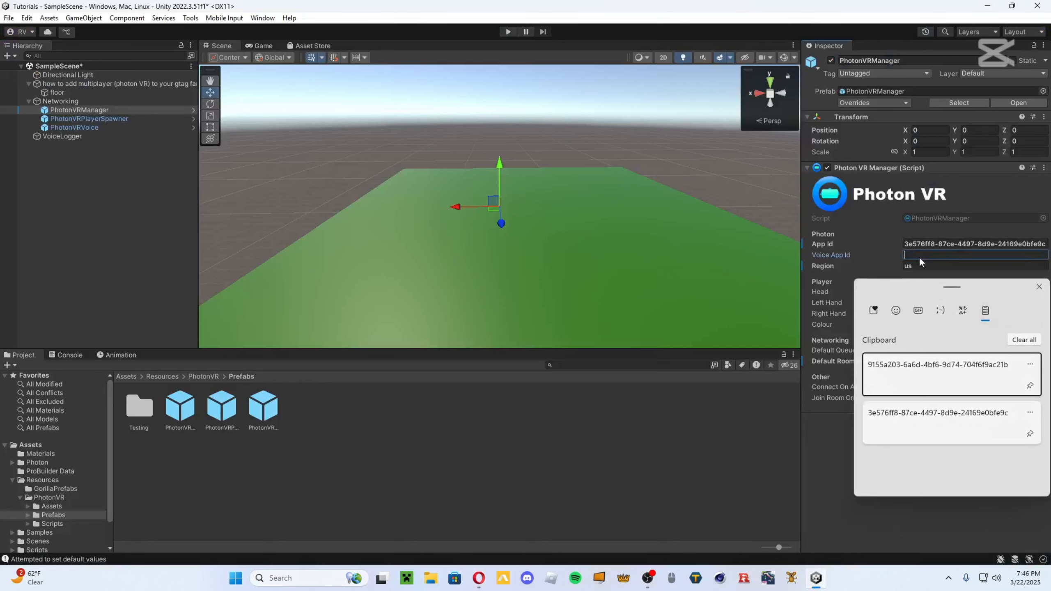
pyautogui.press('Escape')
pyautogui.hotkey('ctrl', 'v')
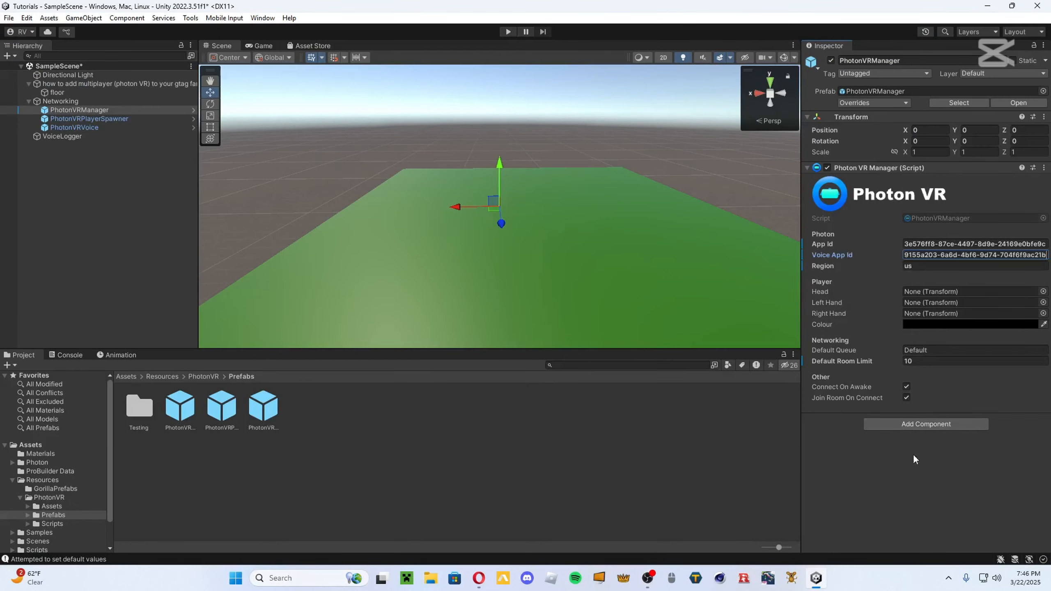
pyautogui.click(597, 138)
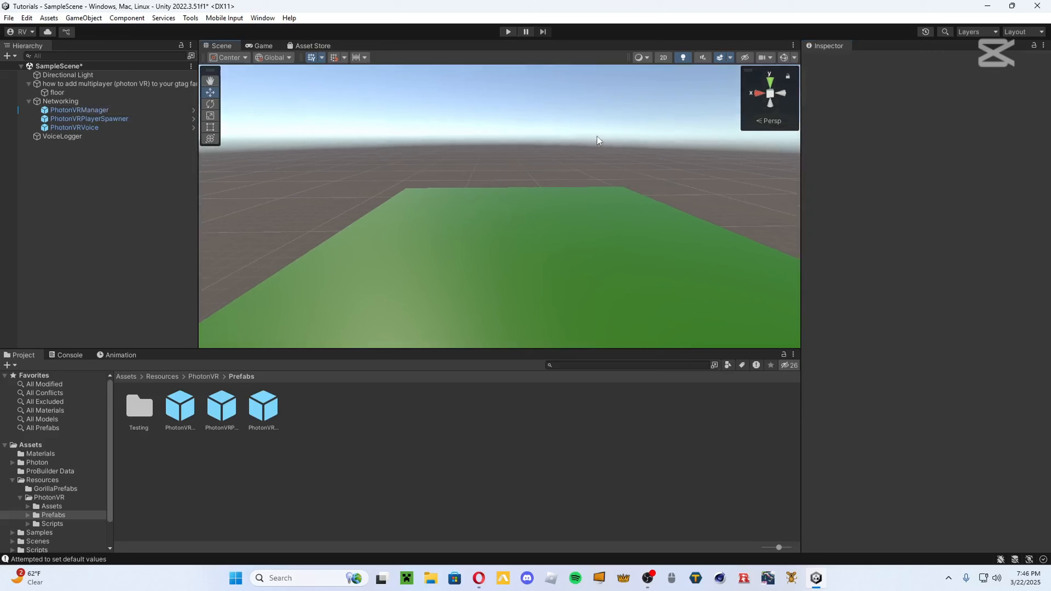
# - Place the Player prefab from the PhotonVR folder in the scene and import the TMP Essentials
pyautogui.click(49, 497)
pyautogui.moveTo(264, 406); pyautogui.dragTo(438, 277)
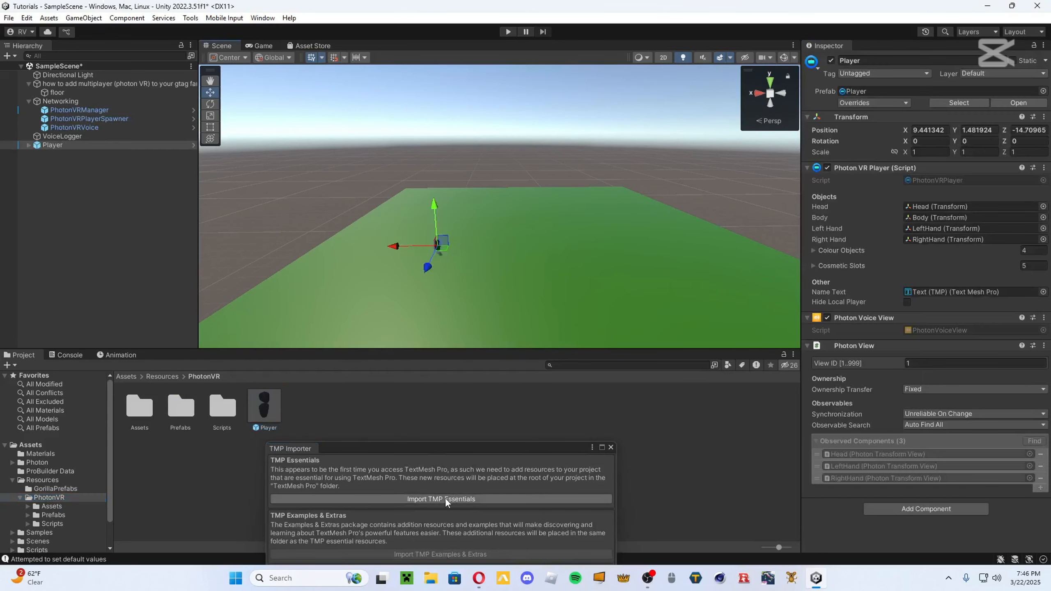
pyautogui.moveTo(380, 447); pyautogui.dragTo(438, 264)
pyautogui.click(456, 315)
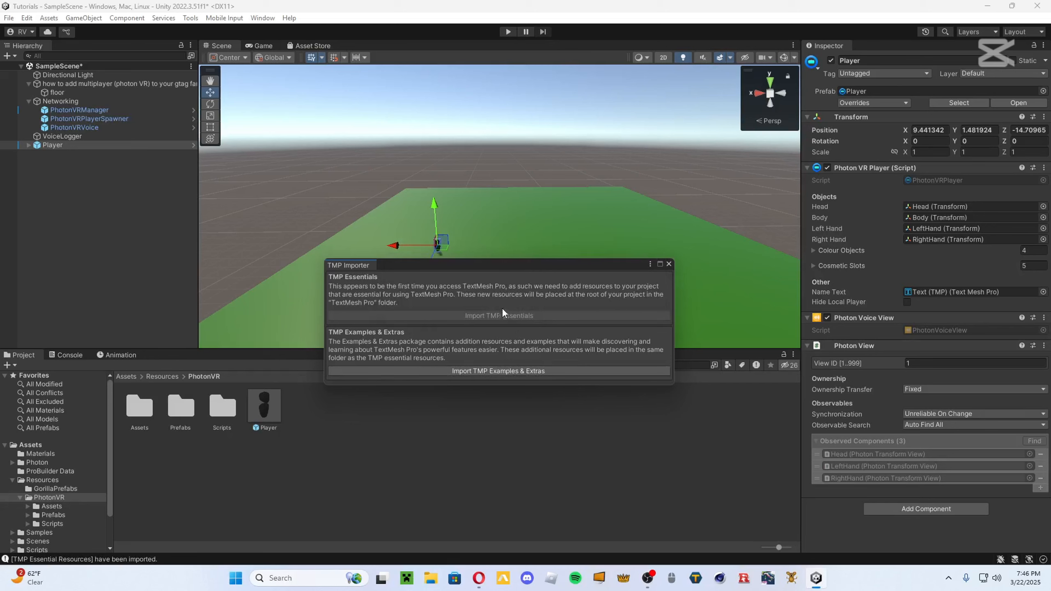
pyautogui.click(545, 370)
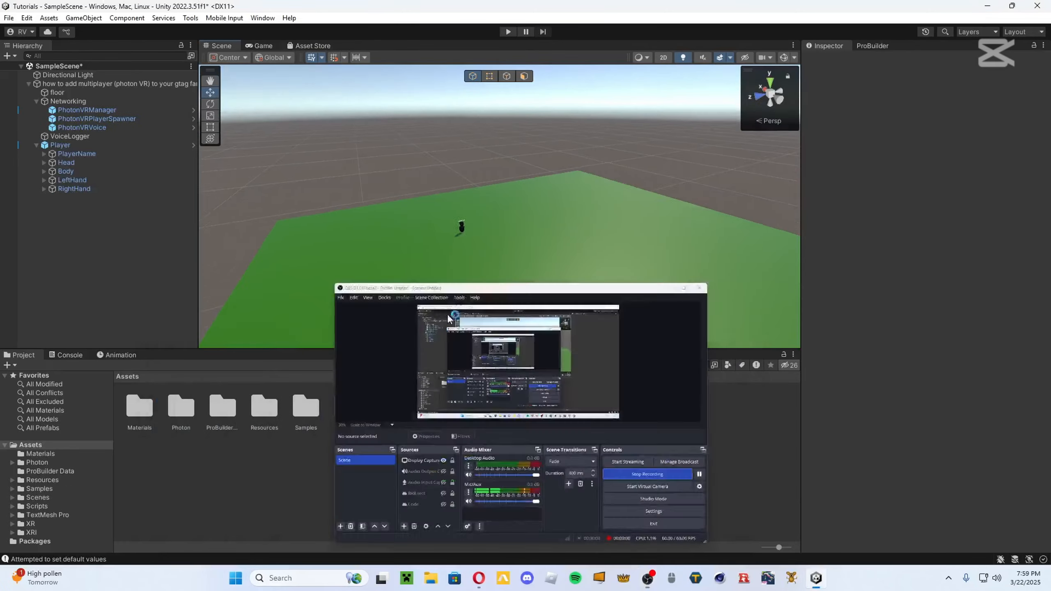
# - Place the Gorilla Rig prefab from the Resources/GorillaPrefabs folder on the green floor in the scene
pyautogui.moveTo(448, 315); pyautogui.dragTo(514, 288, button='right')
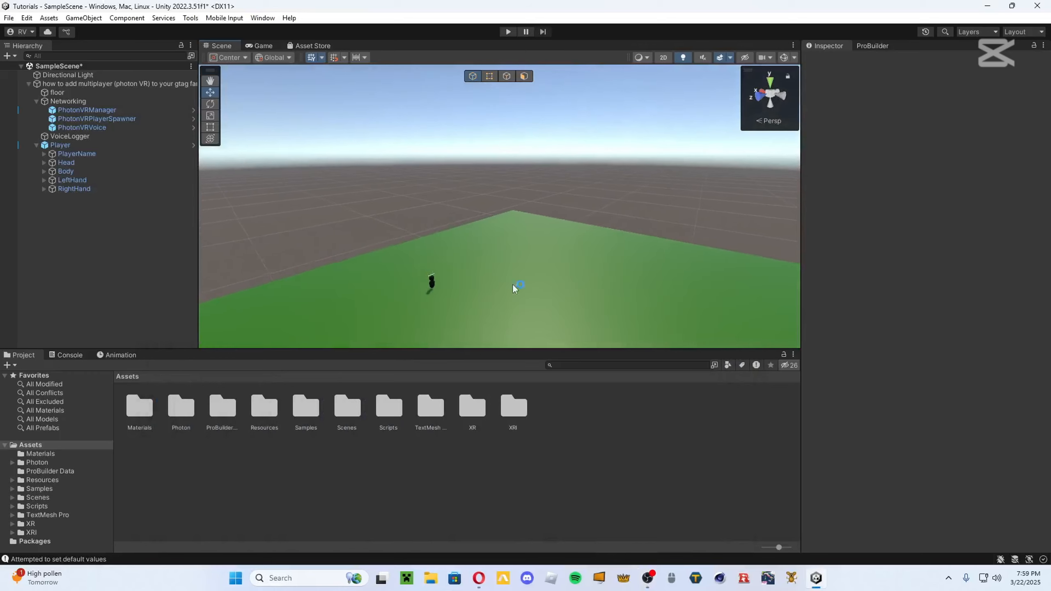
pyautogui.moveTo(530, 179); pyautogui.dragTo(510, 255, button='right')
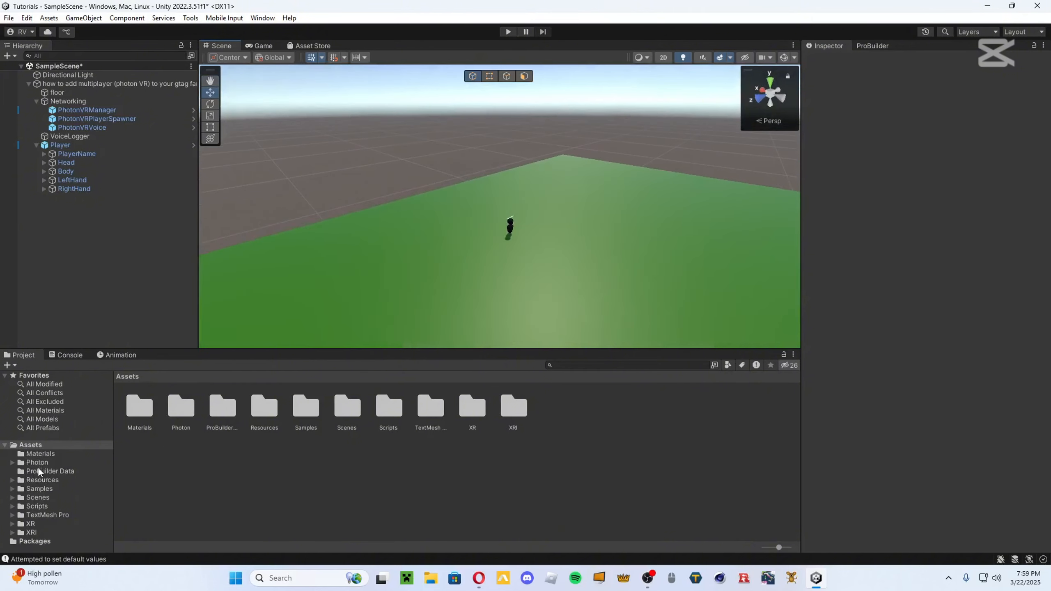
pyautogui.click(38, 479)
pyautogui.doubleClick(140, 410)
pyautogui.moveTo(199, 332); pyautogui.dragTo(275, 331)
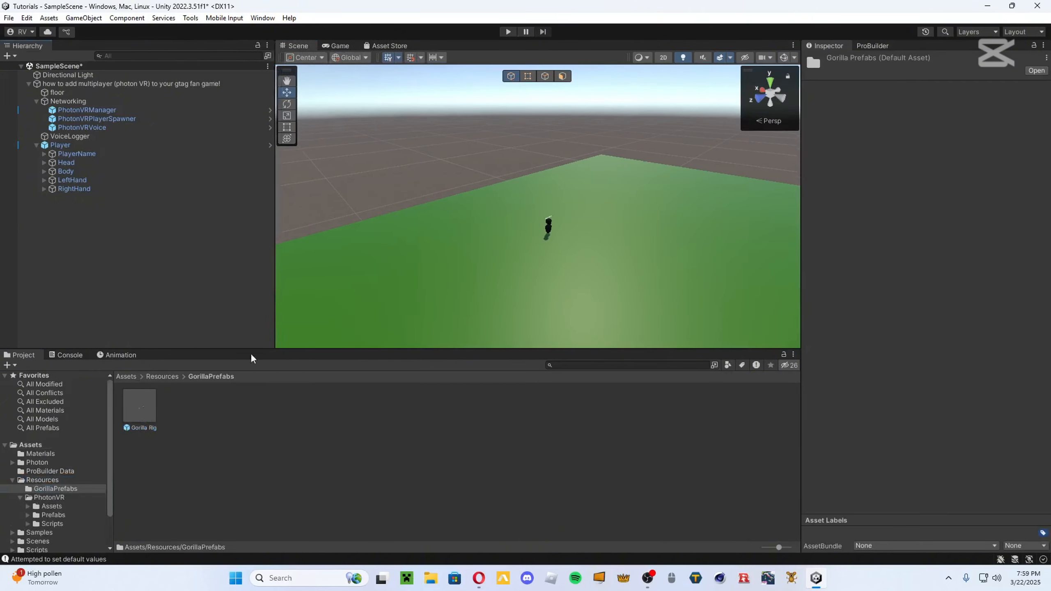
pyautogui.rightClick(273, 327)
pyautogui.click(515, 169)
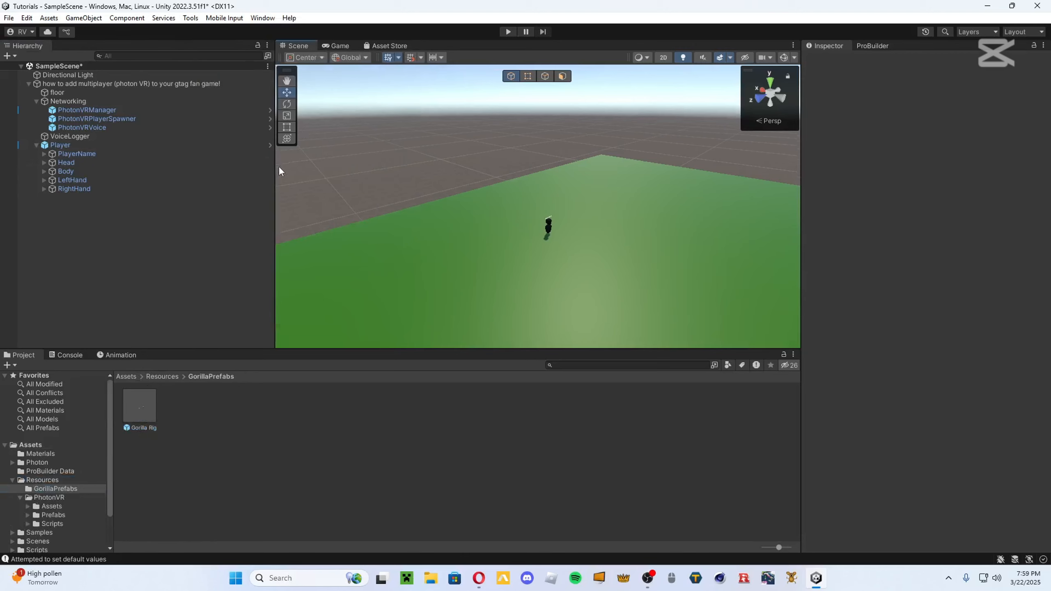
pyautogui.moveTo(275, 169); pyautogui.dragTo(199, 170)
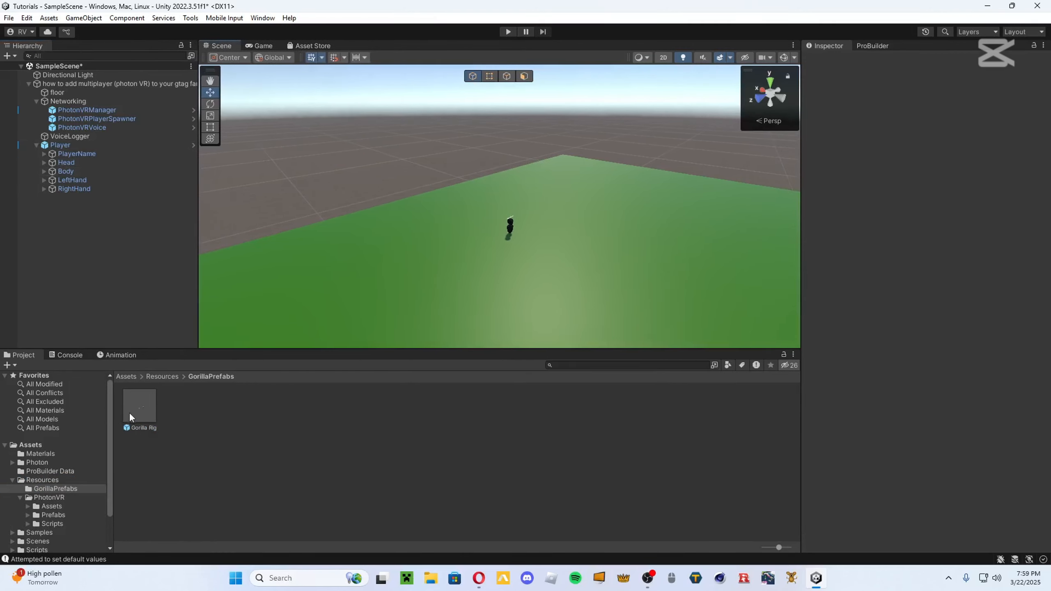
pyautogui.moveTo(130, 417); pyautogui.dragTo(422, 292)
pyautogui.moveTo(477, 136); pyautogui.dragTo(439, 166, button='right')
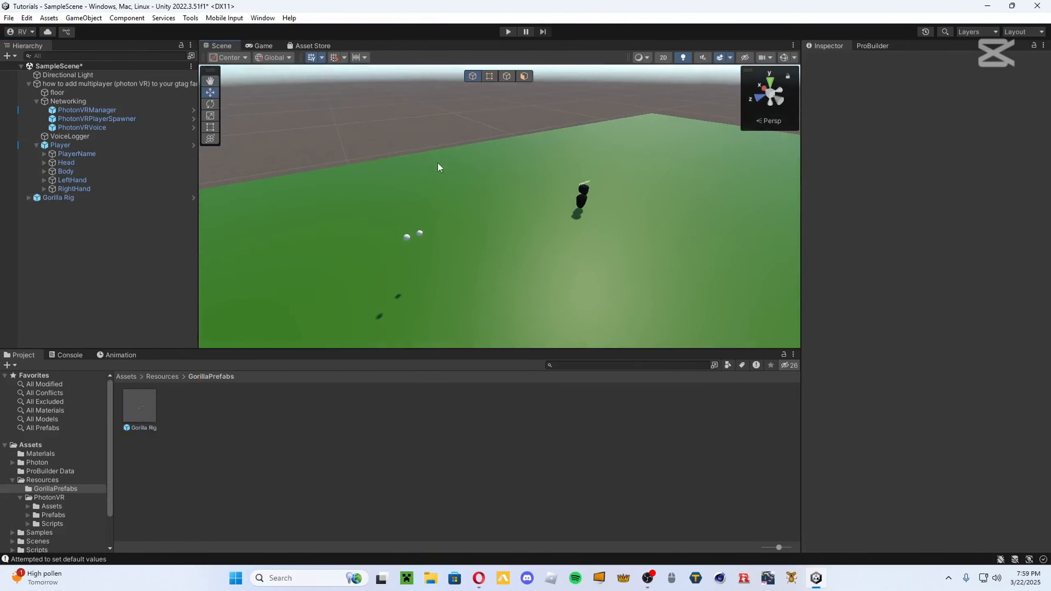
# - Nest the Player object under the Gorilla Rig and delete that Player
pyautogui.moveTo(62, 143); pyautogui.dragTo(63, 197)
pyautogui.click(258, 141)
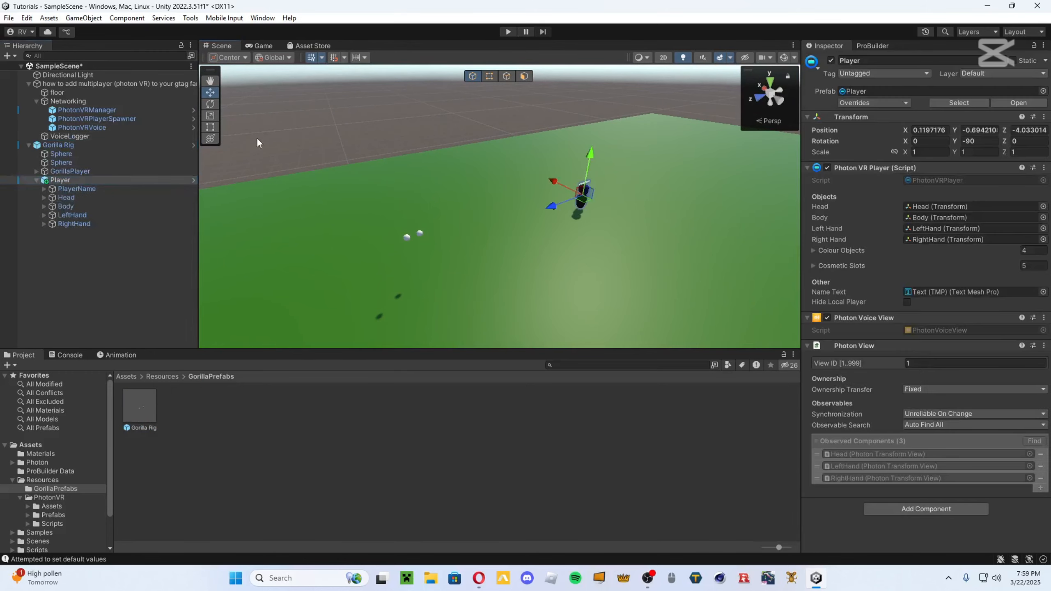
pyautogui.click(36, 179)
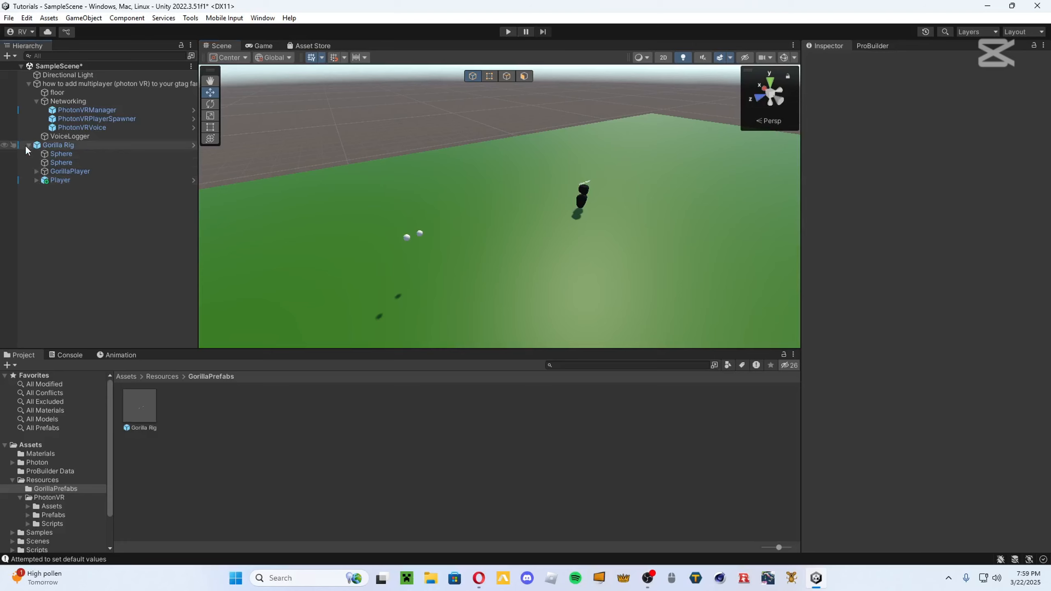
pyautogui.rightClick(37, 179)
pyautogui.click(90, 226)
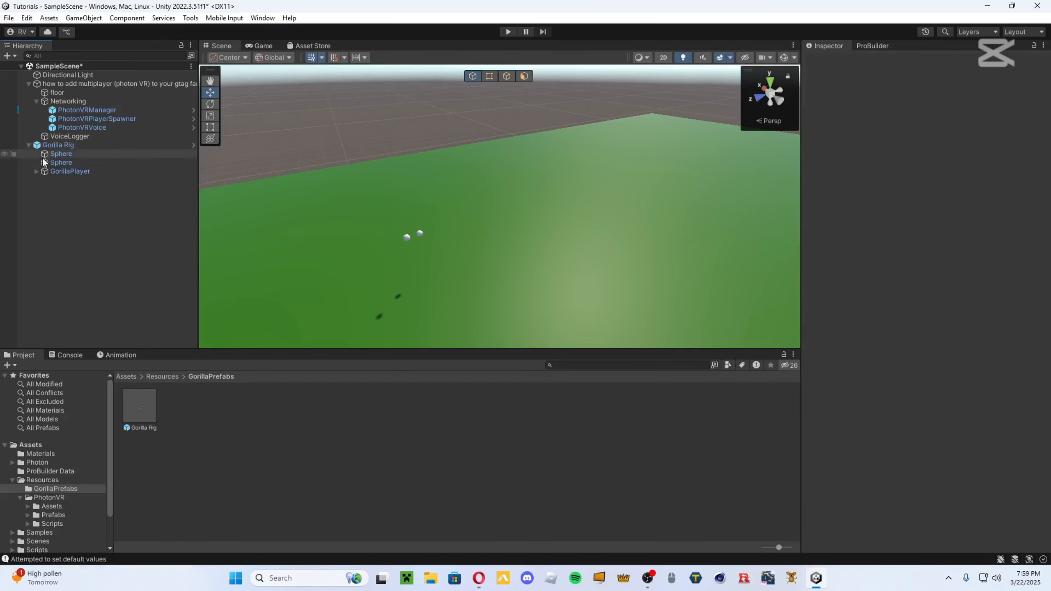
# - Add the Player prefab from the PhotonVR folder to the scene hierarchy, outside the Gorilla Rig
pyautogui.keyDown('alt'); pyautogui.moveTo(469, 152); pyautogui.dragTo(300, 140); pyautogui.keyUp('alt')
pyautogui.moveTo(301, 140); pyautogui.dragTo(316, 113, button='right')
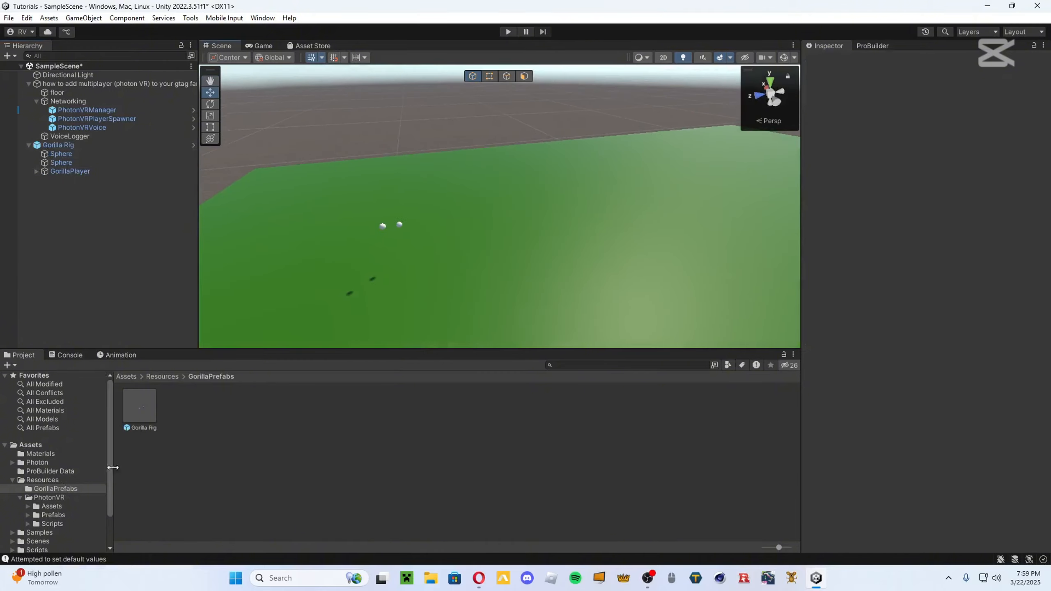
pyautogui.click(40, 496)
pyautogui.moveTo(273, 261); pyautogui.dragTo(215, 249, button='right')
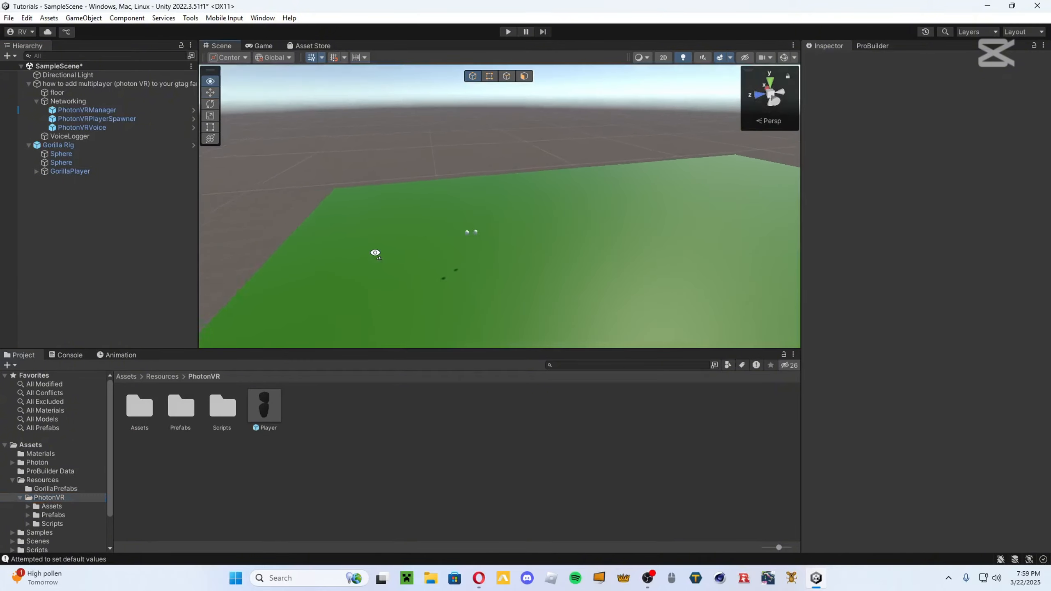
pyautogui.moveTo(265, 408); pyautogui.dragTo(114, 225)
pyautogui.moveTo(430, 257); pyautogui.dragTo(369, 226, button='right')
pyautogui.click(326, 190)
# - Assign the GorillaPlayer's Main Camera, LeftHand Controller and RightHand Controller as the PhotonVRManager's Head, Left Hand and Right Hand
pyautogui.click(90, 110)
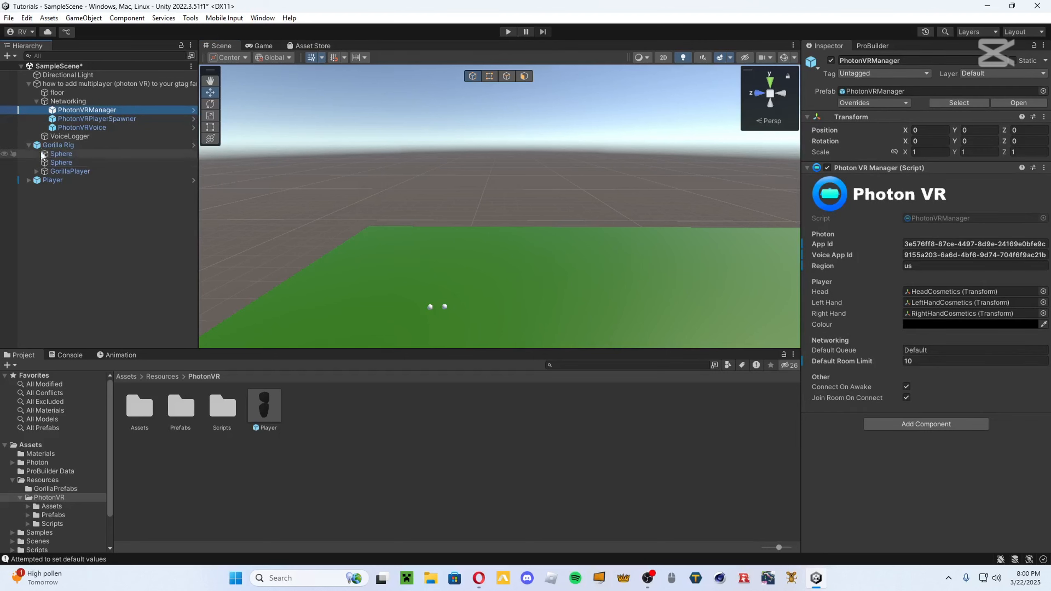
pyautogui.click(37, 171)
pyautogui.moveTo(58, 179); pyautogui.dragTo(931, 294)
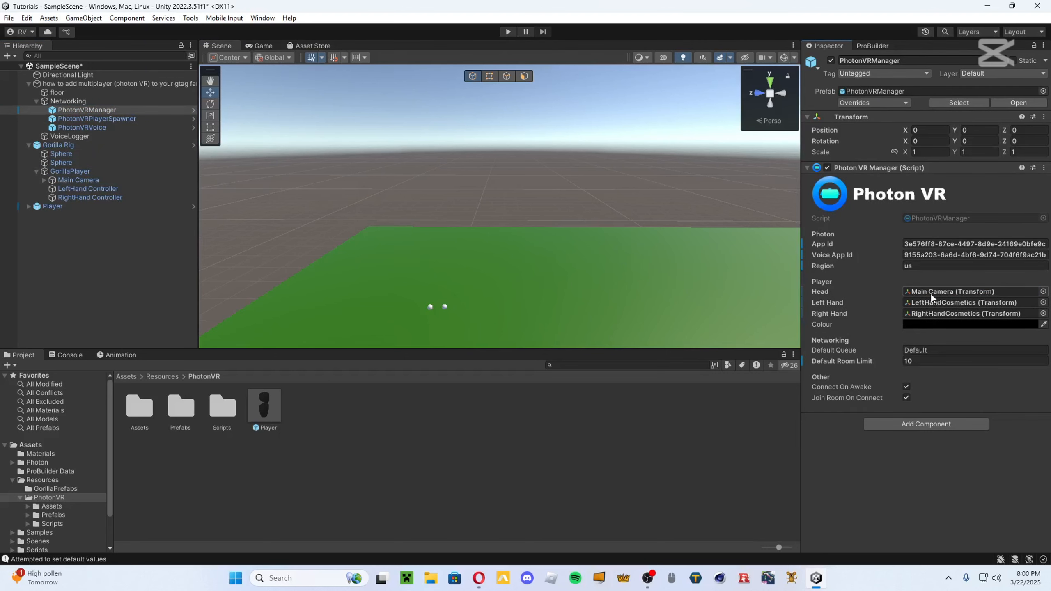
pyautogui.moveTo(77, 190); pyautogui.dragTo(925, 302)
pyautogui.moveTo(89, 196); pyautogui.dragTo(959, 316)
pyautogui.click(517, 151)
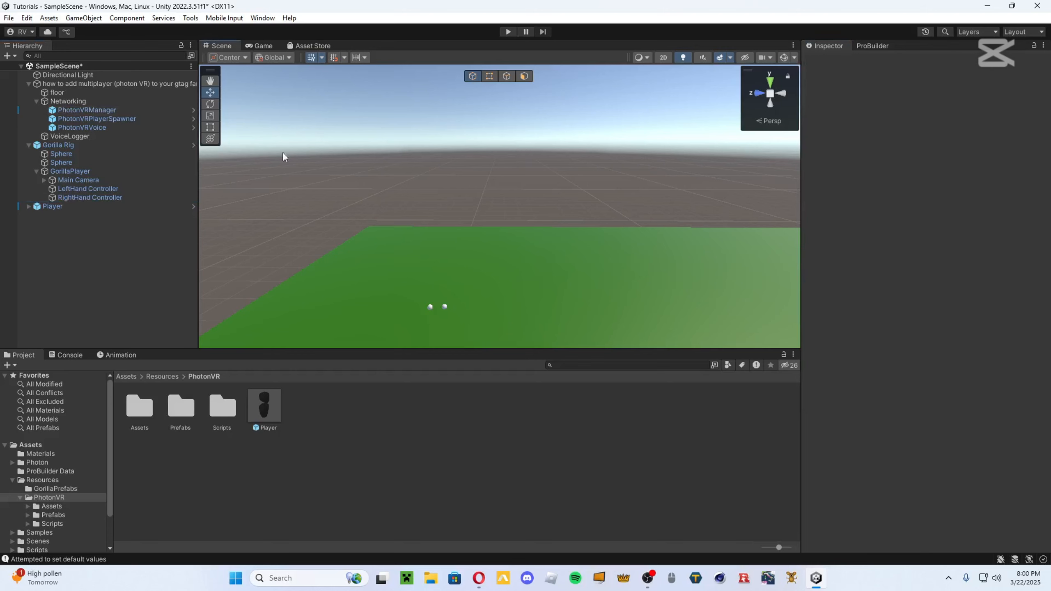
# - Add a Sphere Collider to both hand controllers, make it a trigger and set its radius to 0.06
pyautogui.click(66, 189)
pyautogui.keyDown('ctrl'); pyautogui.click(92, 196); pyautogui.keyUp('ctrl')
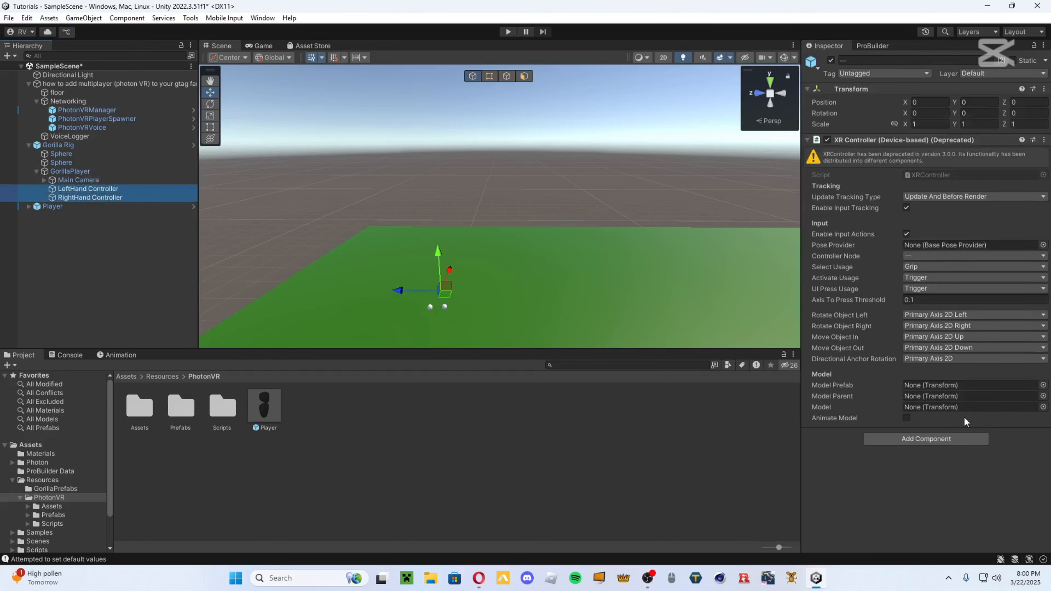
pyautogui.click(944, 439)
pyautogui.press('Return')
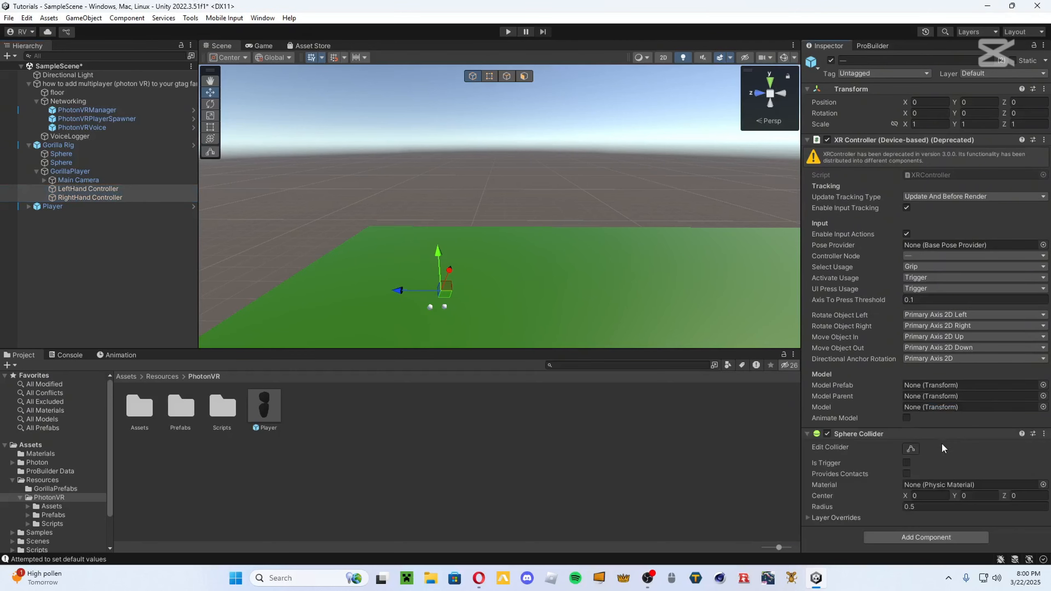
pyautogui.click(907, 462)
pyautogui.doubleClick(921, 507)
pyautogui.write('0.06')
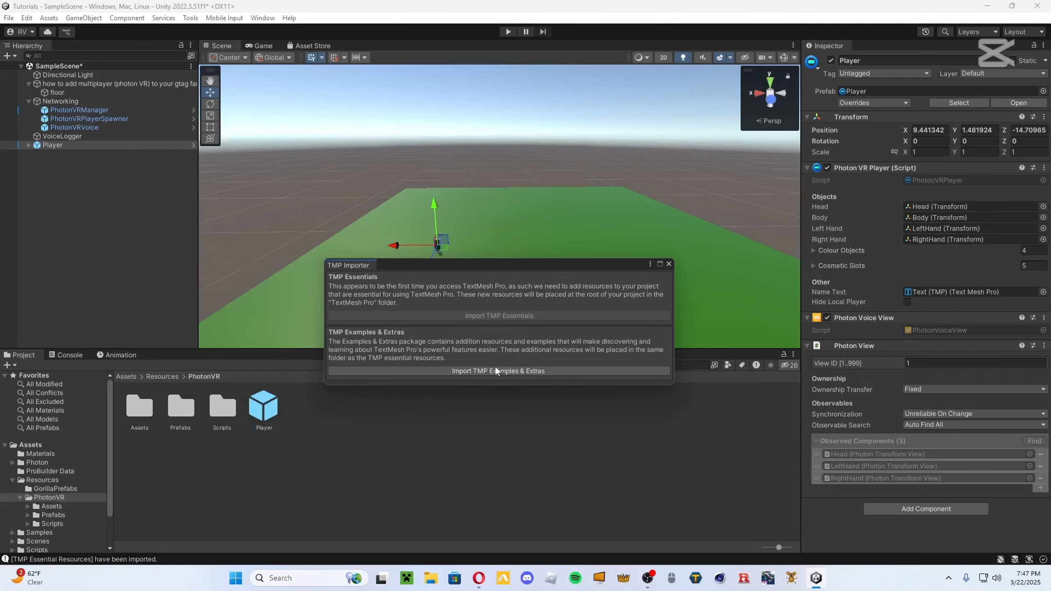
# - Import the TMP Examples & Extras and close the TMP Importer
pyautogui.click(496, 370)
pyautogui.click(668, 263)
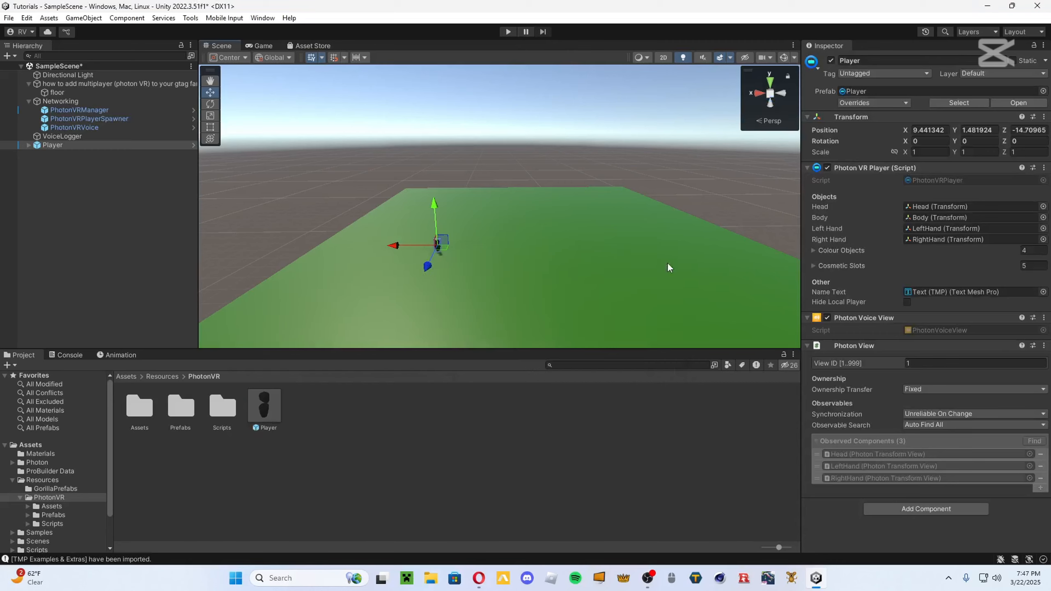
# - Rotate the Player in the scene to -90 degrees about the Y axis
pyautogui.scroll(-2, 666, 262)
pyautogui.click(586, 110)
pyautogui.moveTo(585, 110); pyautogui.dragTo(513, 222, button='right')
pyautogui.scroll(-3, 512, 241)
pyautogui.press('s')
pyautogui.click(515, 224)
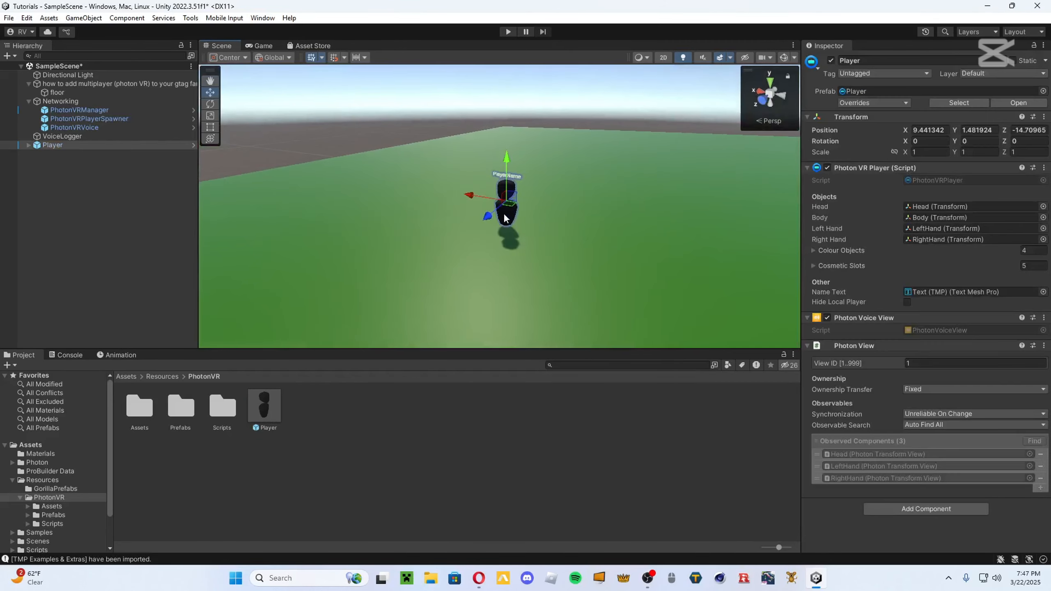
pyautogui.click(211, 105)
pyautogui.moveTo(479, 208); pyautogui.dragTo(678, 214)
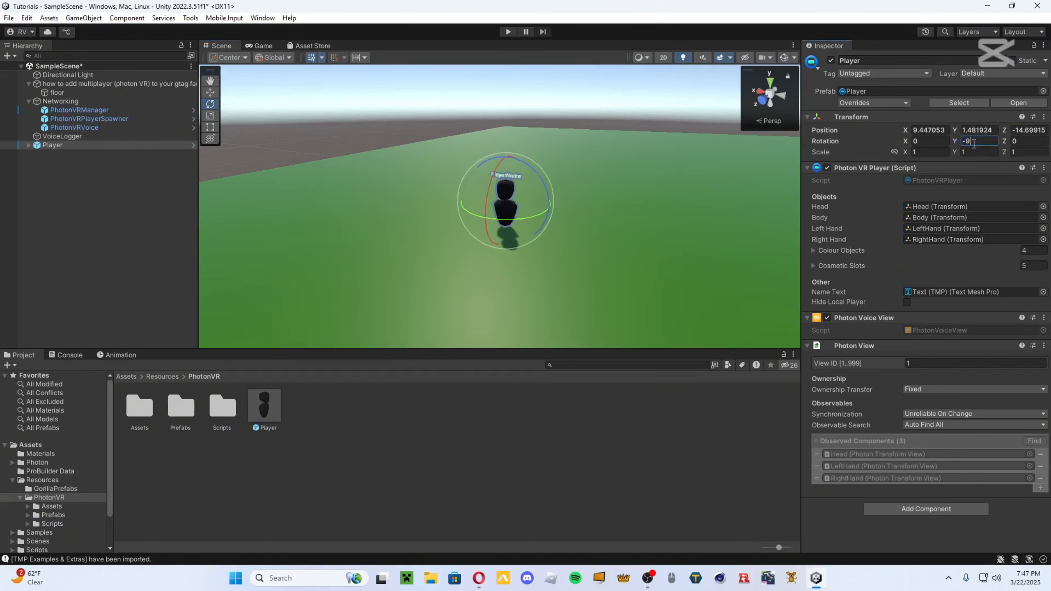
pyautogui.click(232, 107)
pyautogui.press('w')
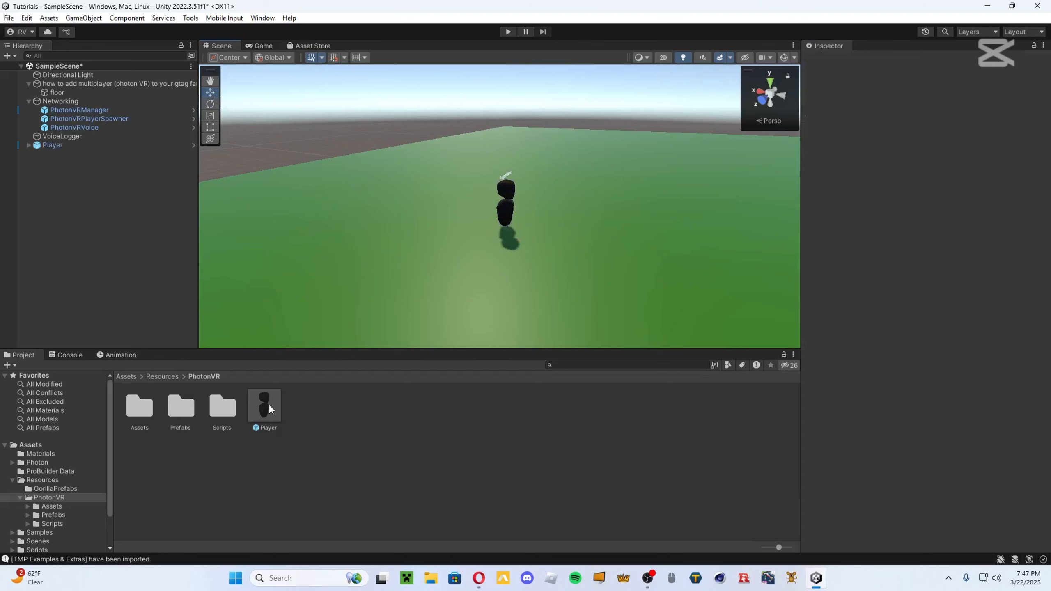
# - Open the Player prefab, examine the eye and pupil objects under its face cosmetics, and return to the scene
pyautogui.doubleClick(254, 413)
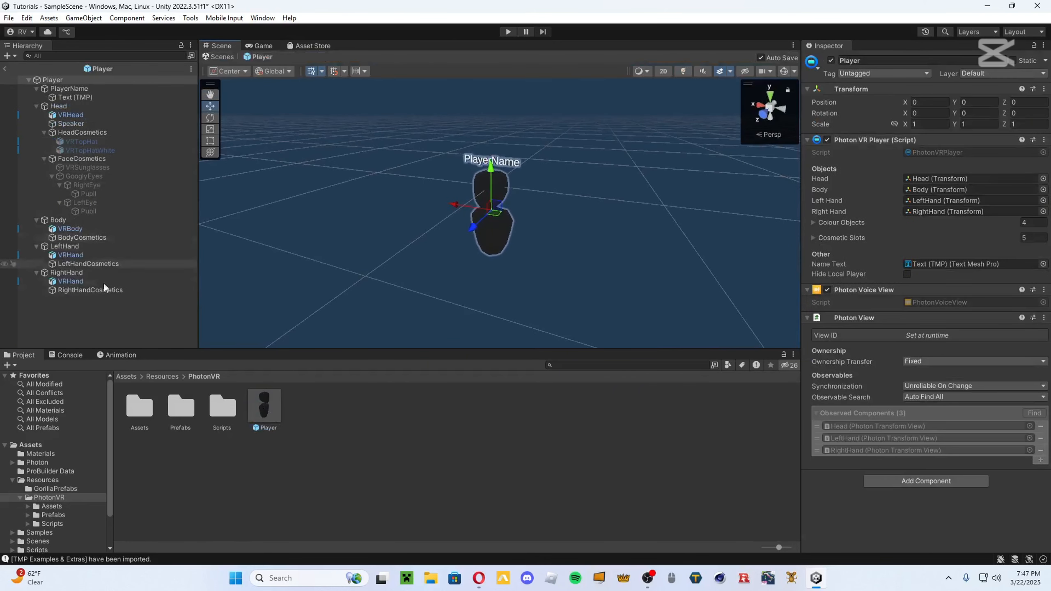
pyautogui.click(108, 180)
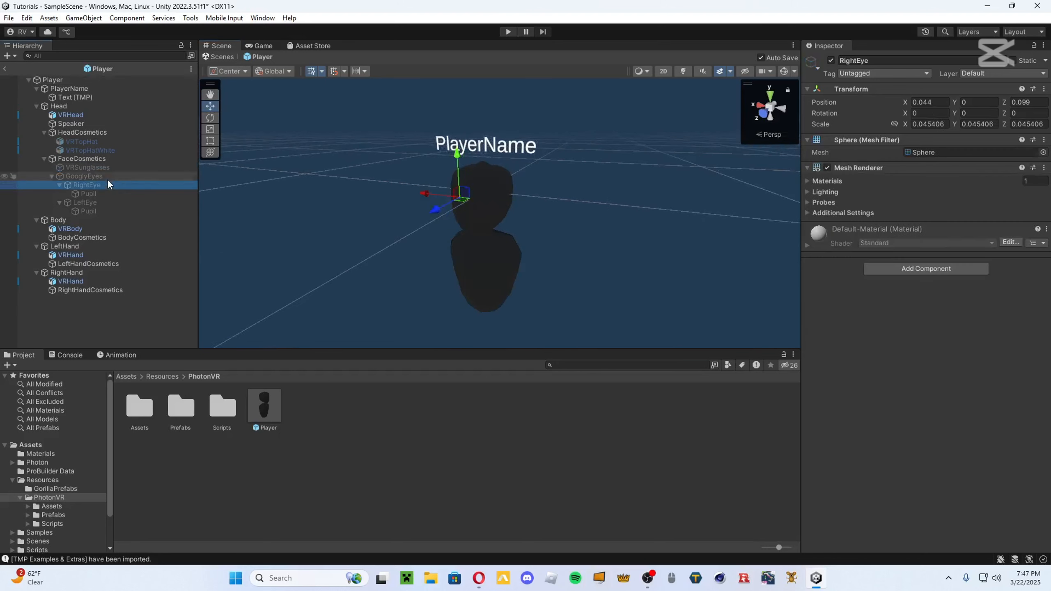
pyautogui.click(107, 179)
pyautogui.click(101, 183)
pyautogui.click(99, 194)
pyautogui.click(98, 201)
pyautogui.click(97, 211)
pyautogui.click(324, 188)
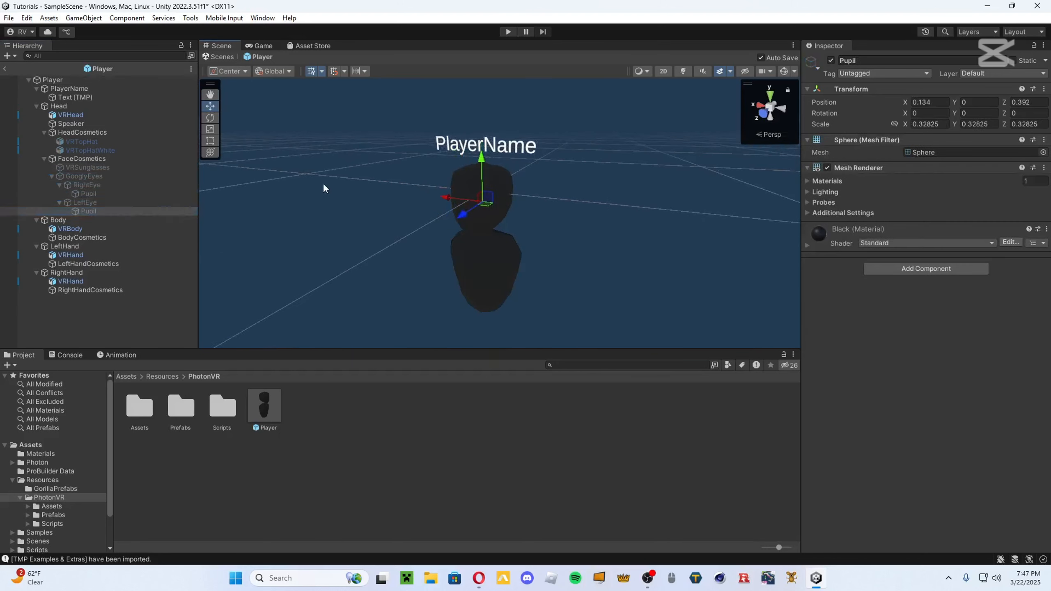
pyautogui.click(44, 160)
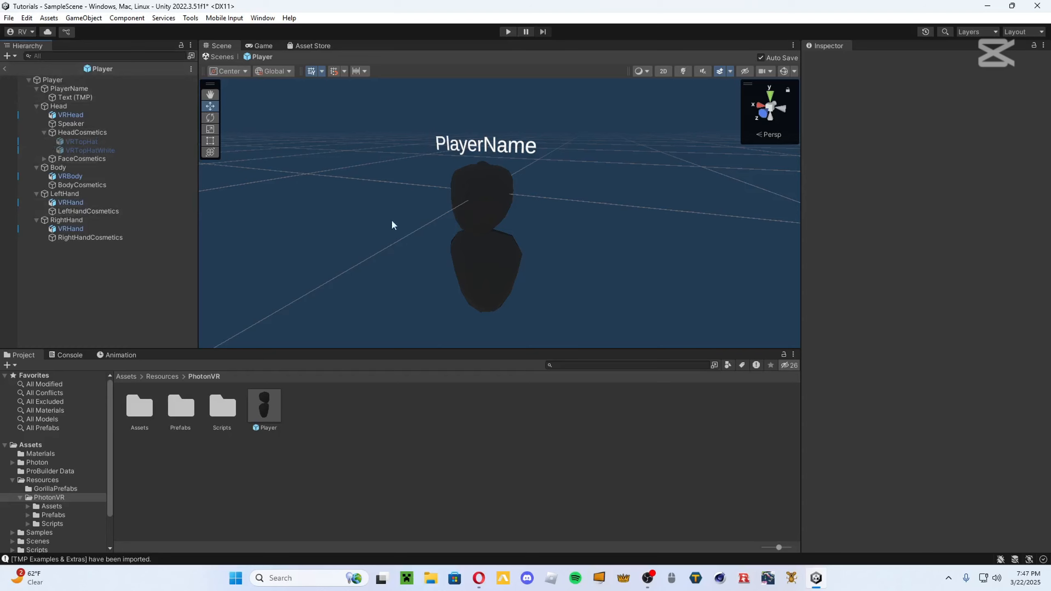
pyautogui.click(5, 68)
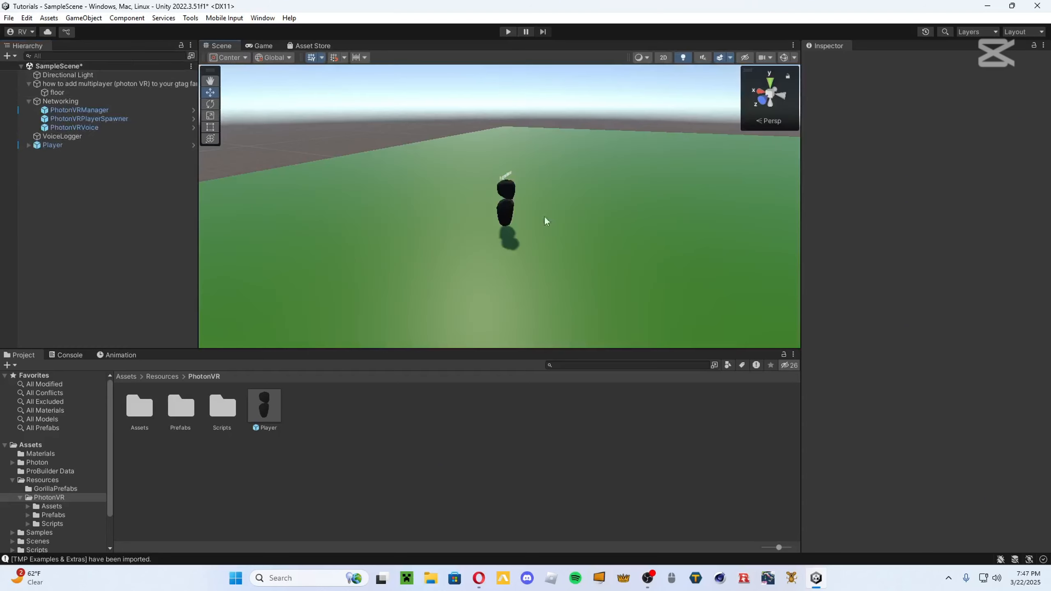
pyautogui.moveTo(545, 218); pyautogui.dragTo(509, 167, button='right')
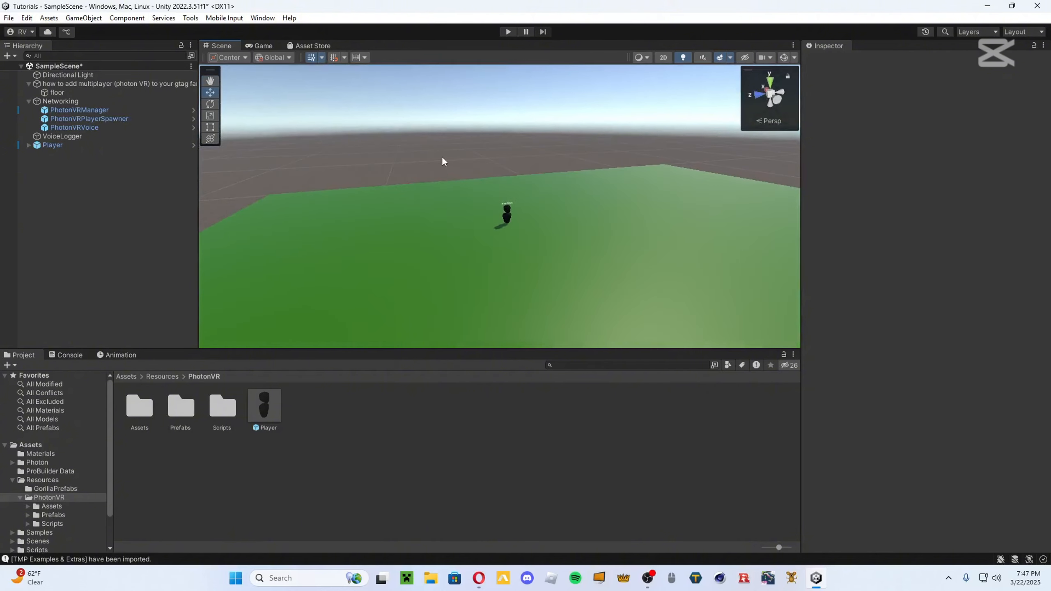